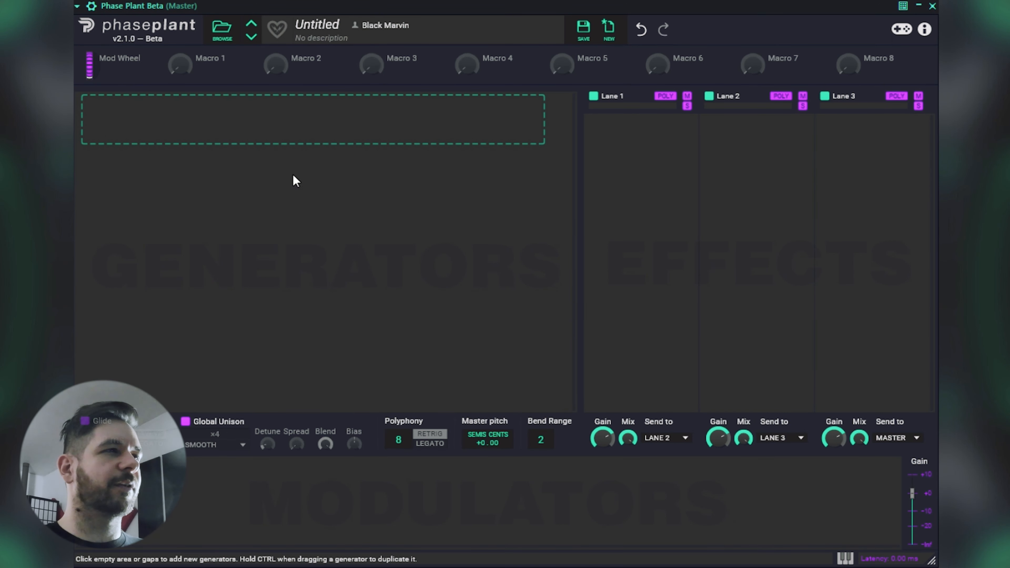
Add a Granular generator and load the Chaotic Chrystal Texture 01 sample from Molekules Granular Sources into it.
click(238, 128)
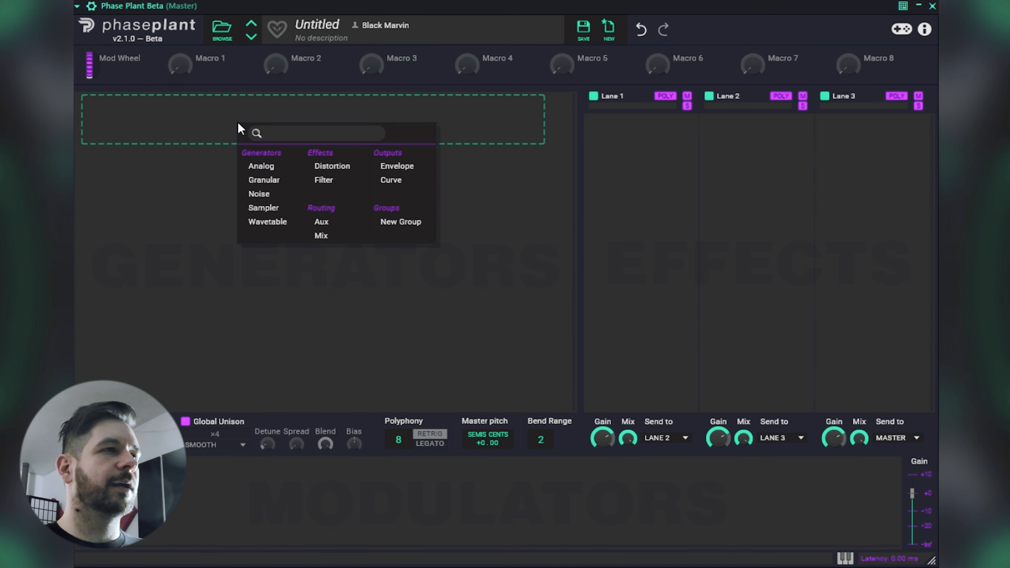
click(280, 182)
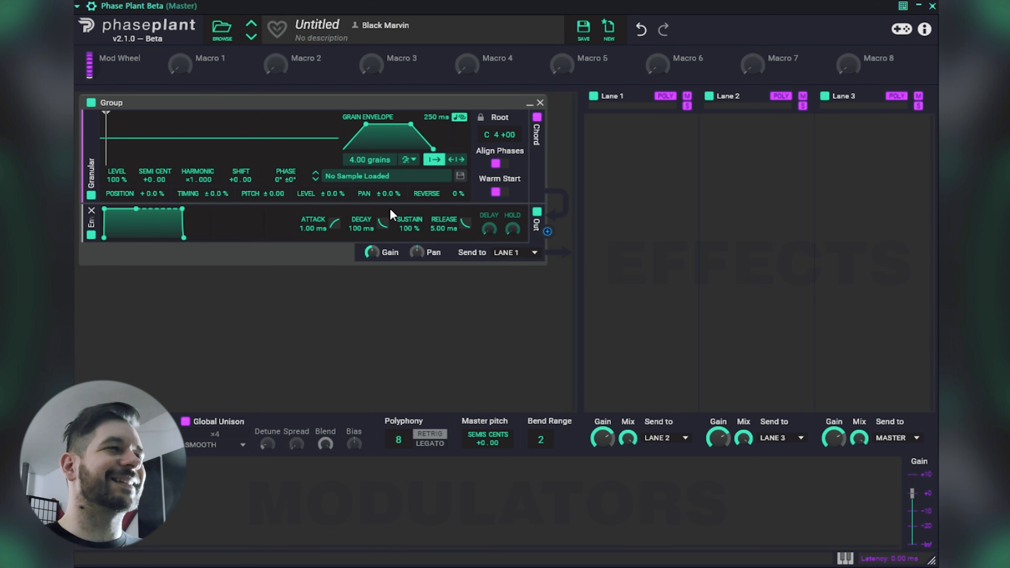
click(394, 177)
scroll(485, 316, down, 3)
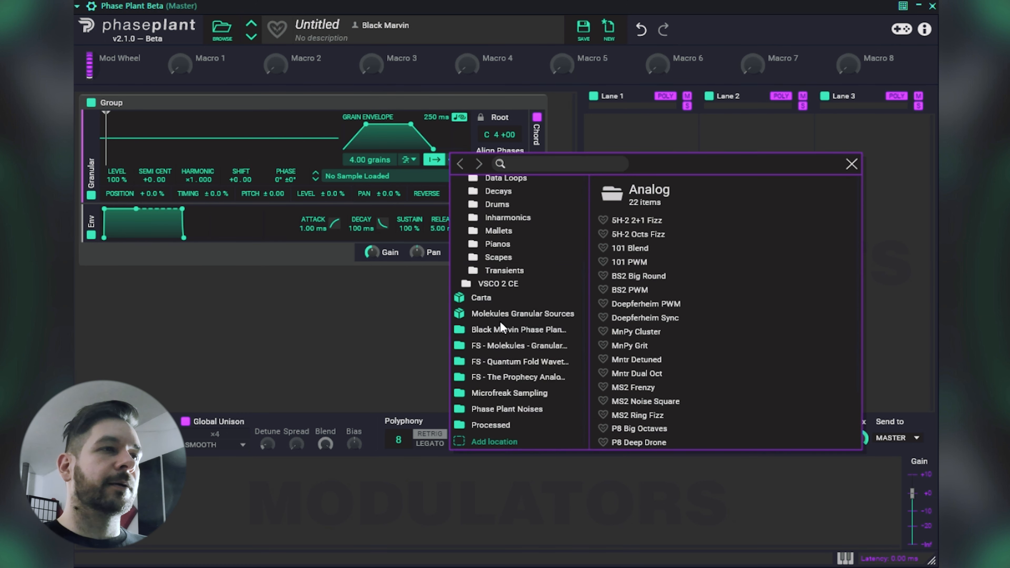
click(513, 313)
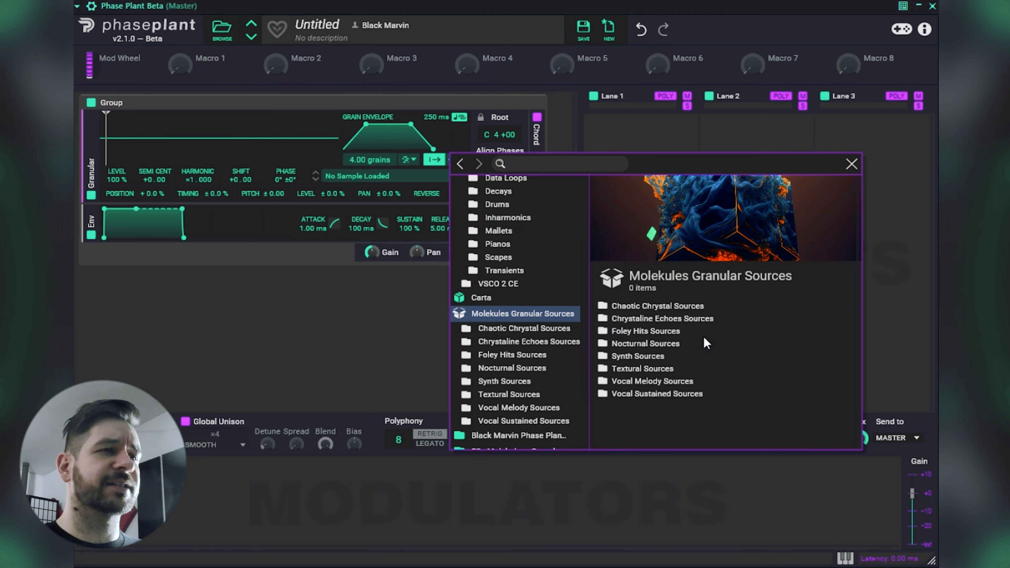
double_click(696, 306)
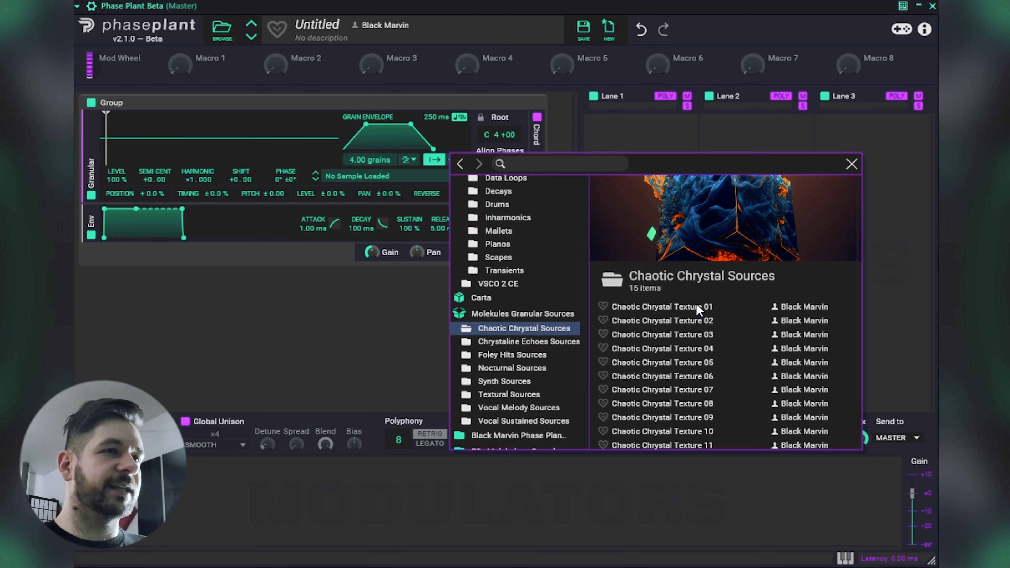
click(685, 311)
double_click(685, 311)
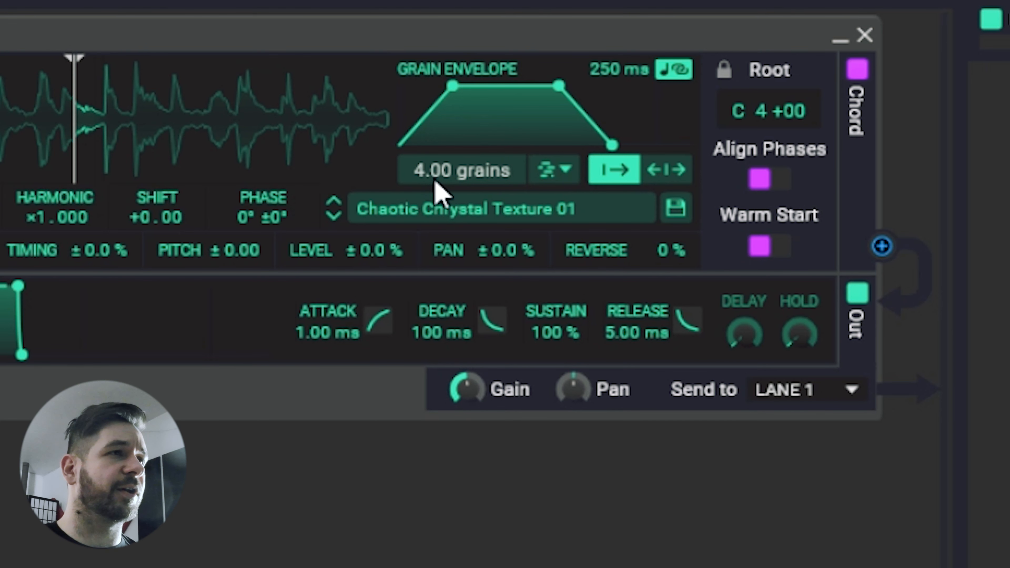
Set the Granular generator to 3.95 grains with a grain length of 248 ms.
drag(438, 191, 439, 185)
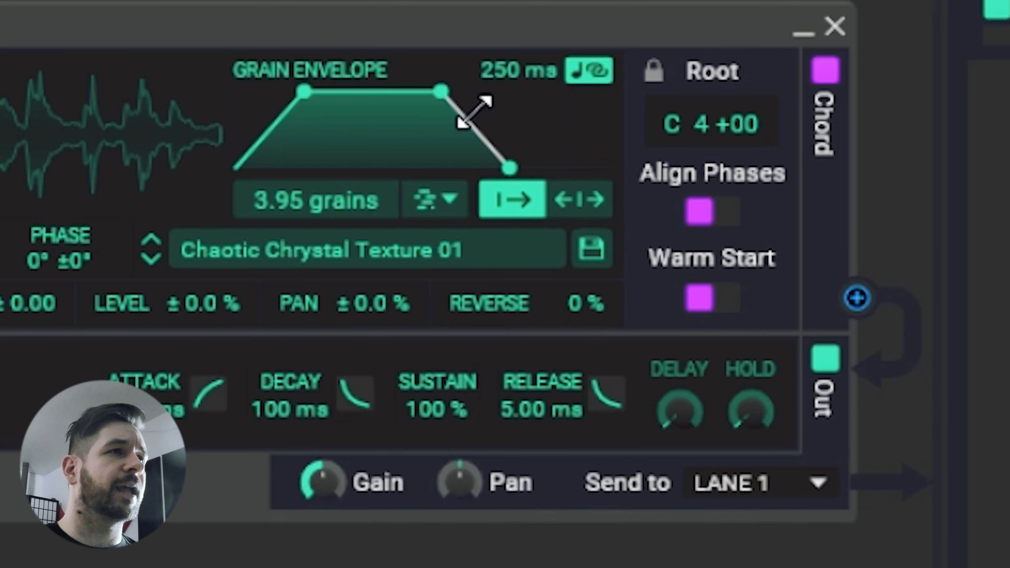
drag(510, 70, 510, 75)
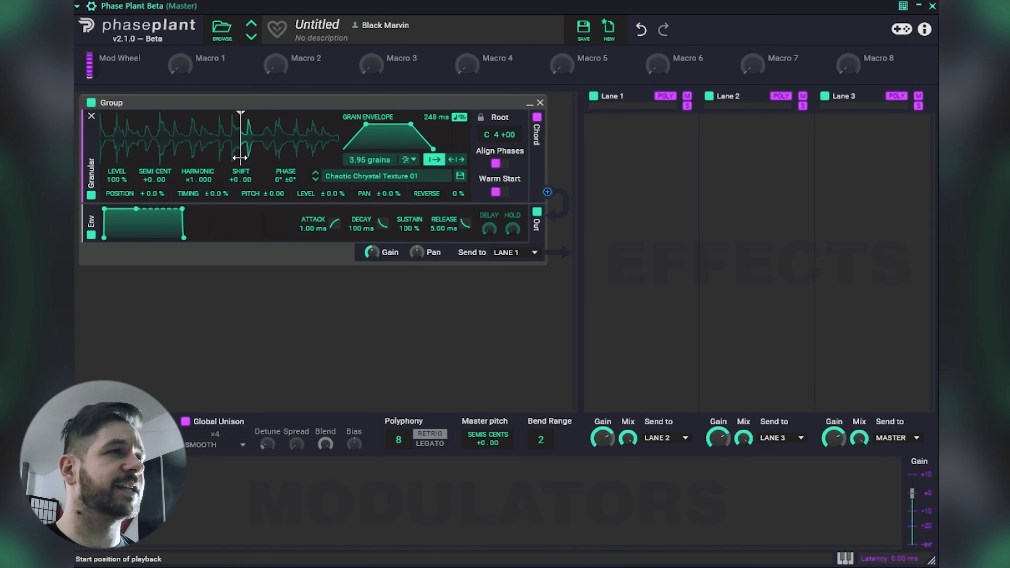
Shift the playback start position earlier in the waveform and fine-tune it to a point slightly before the middle.
mouse_move(243, 158)
mouse_down()
mouse_move(282, 157)
mouse_move(179, 157)
mouse_up()
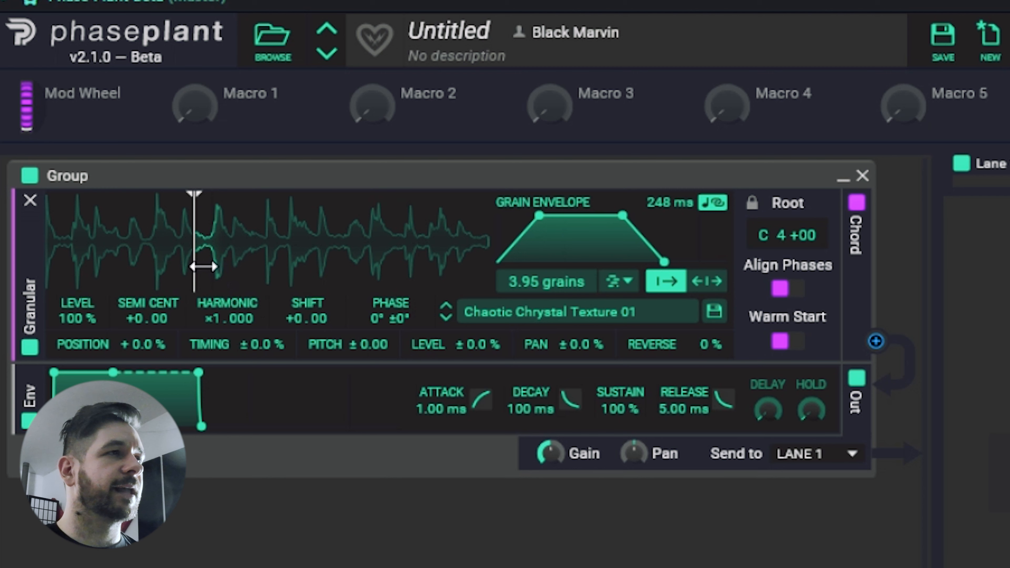
drag(184, 153, 190, 155)
drag(213, 272, 222, 273)
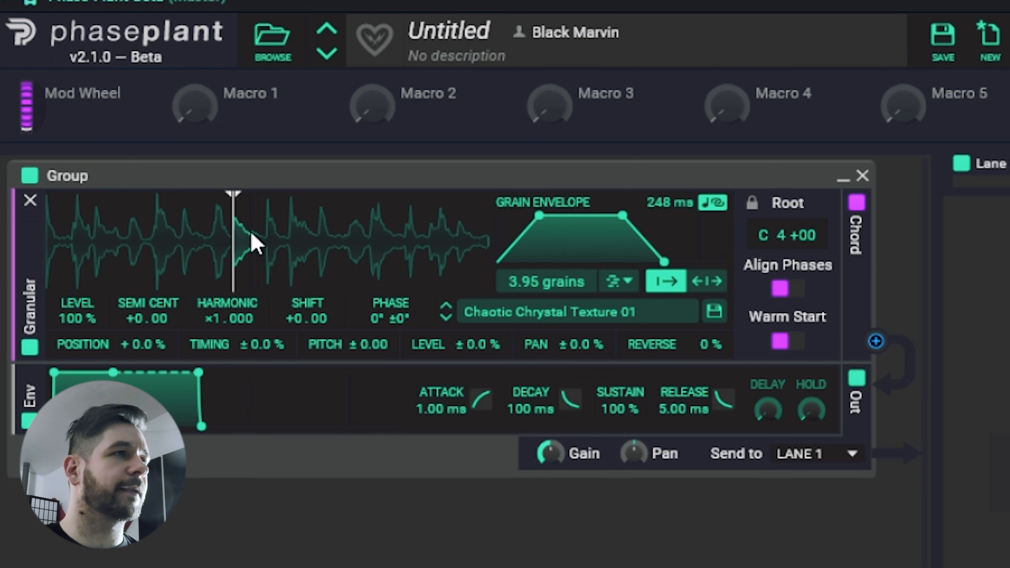
drag(234, 238, 236, 238)
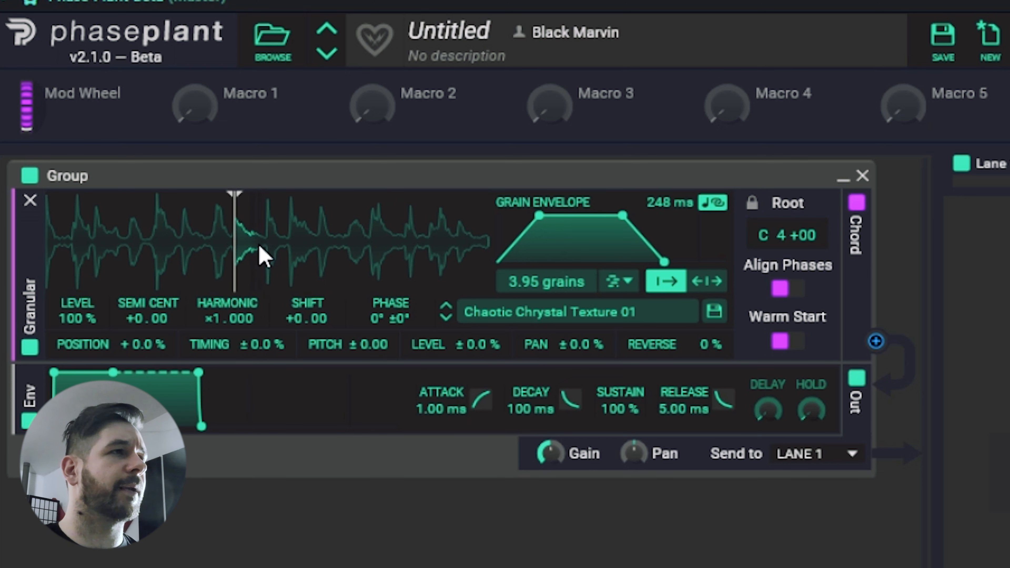
Try the bidirectional position randomization and shift the playback start position along the waveform.
click(714, 287)
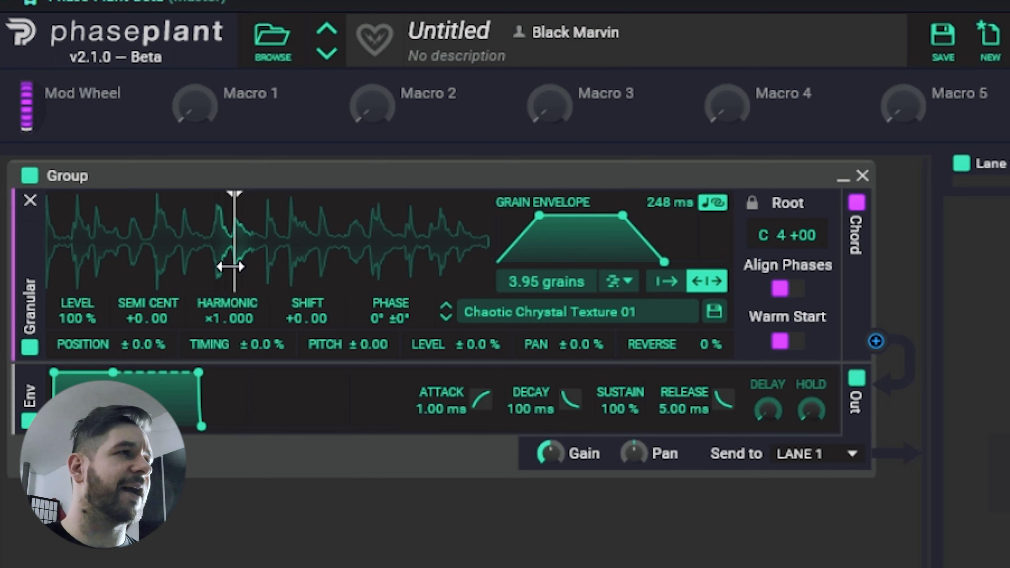
drag(238, 269, 335, 284)
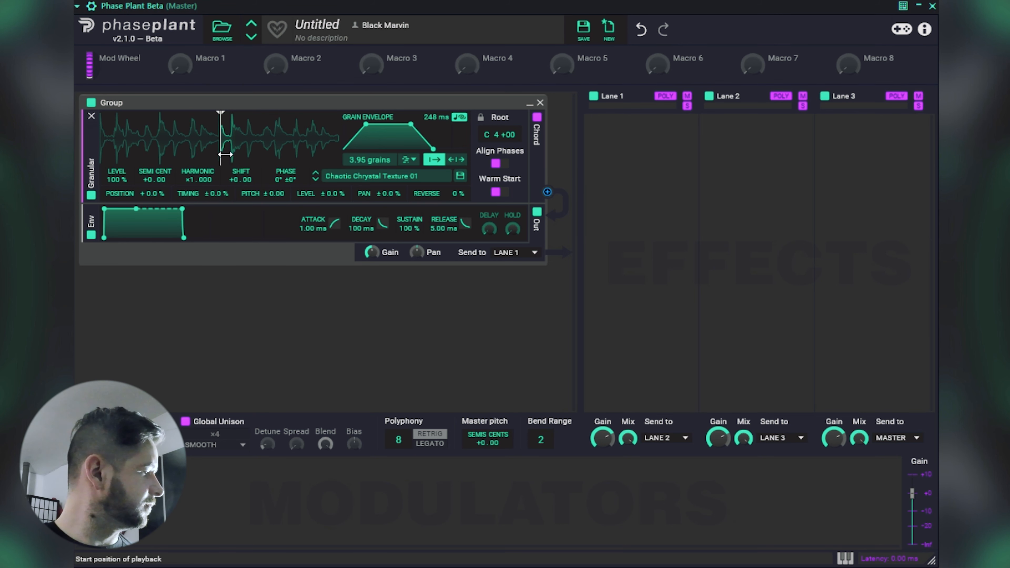
Lower the grain count to 0.00 and place the playback start position at the middle of the waveform.
mouse_move(221, 151)
mouse_down()
mouse_move(105, 158)
mouse_move(219, 169)
mouse_move(312, 163)
mouse_move(211, 159)
mouse_up()
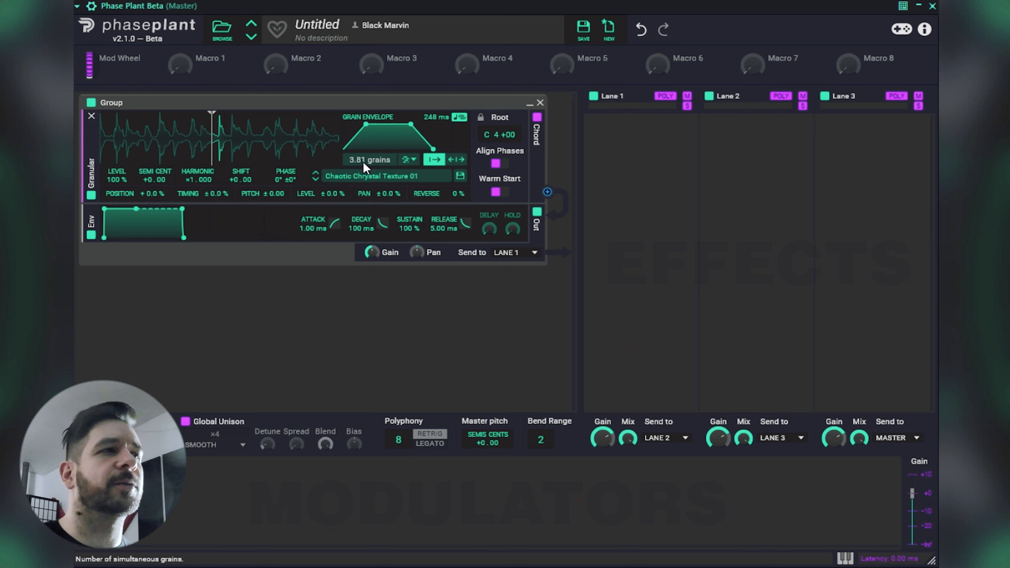
drag(369, 160, 369, 202)
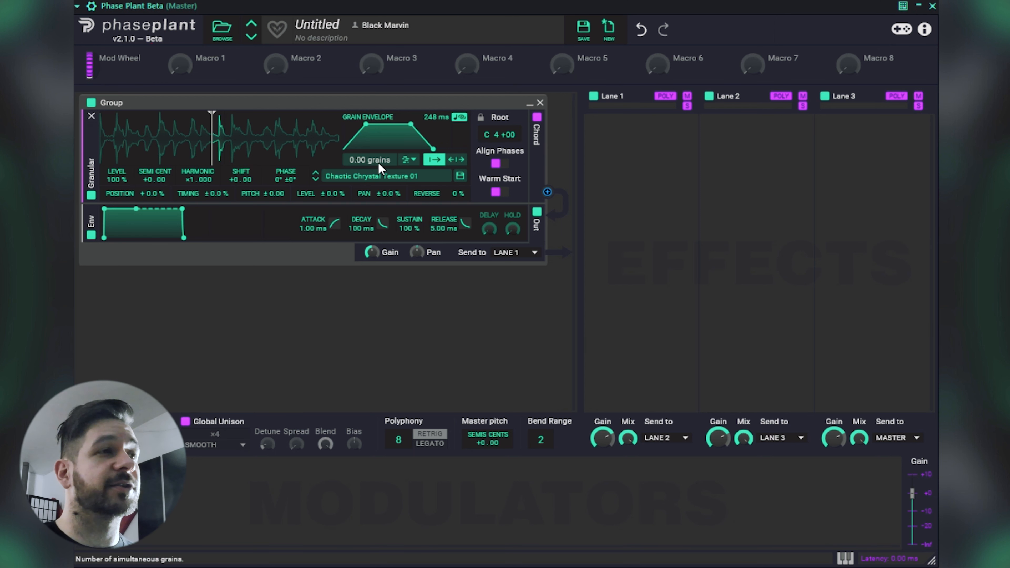
drag(212, 155, 219, 153)
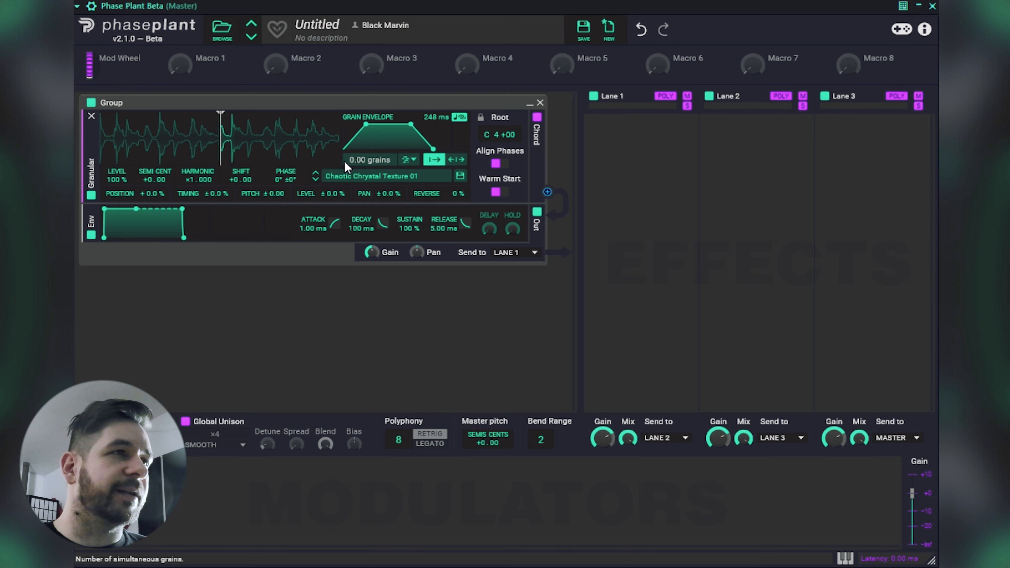
Raise the grain count to 21.6 and the timing randomization to 100 %.
drag(356, 164, 355, 119)
drag(370, 160, 370, 119)
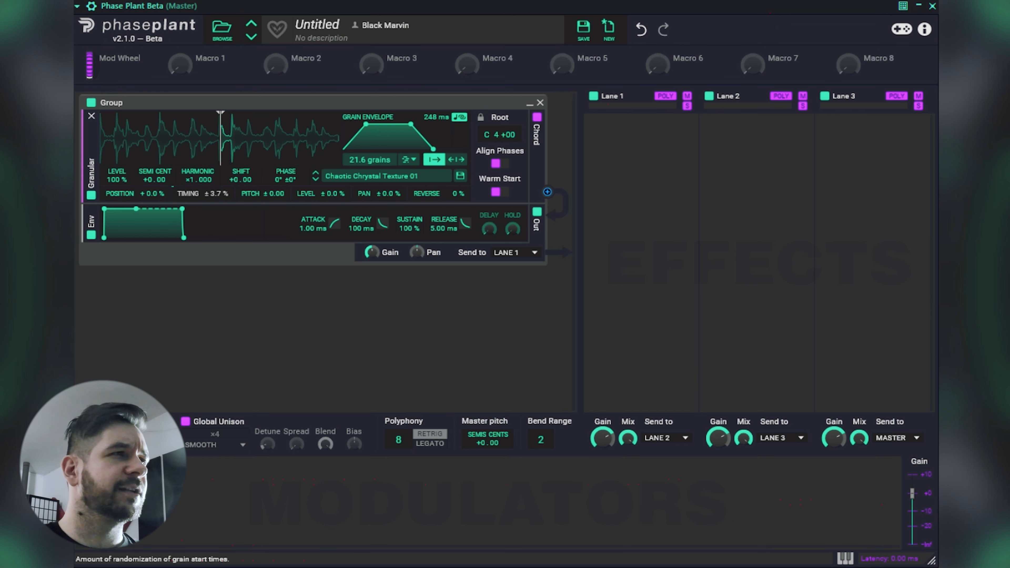
drag(217, 193, 216, 215)
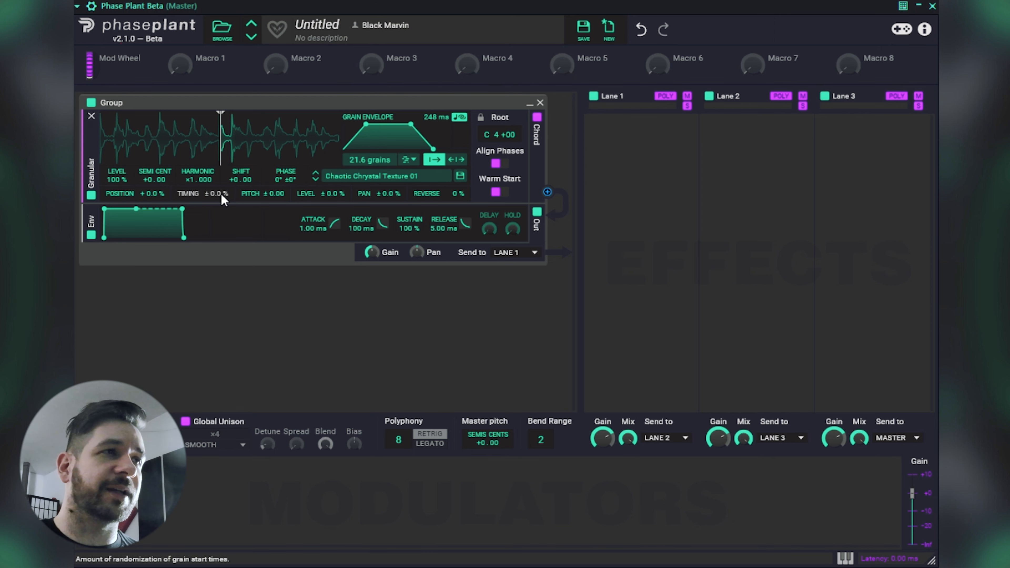
drag(222, 198, 223, 145)
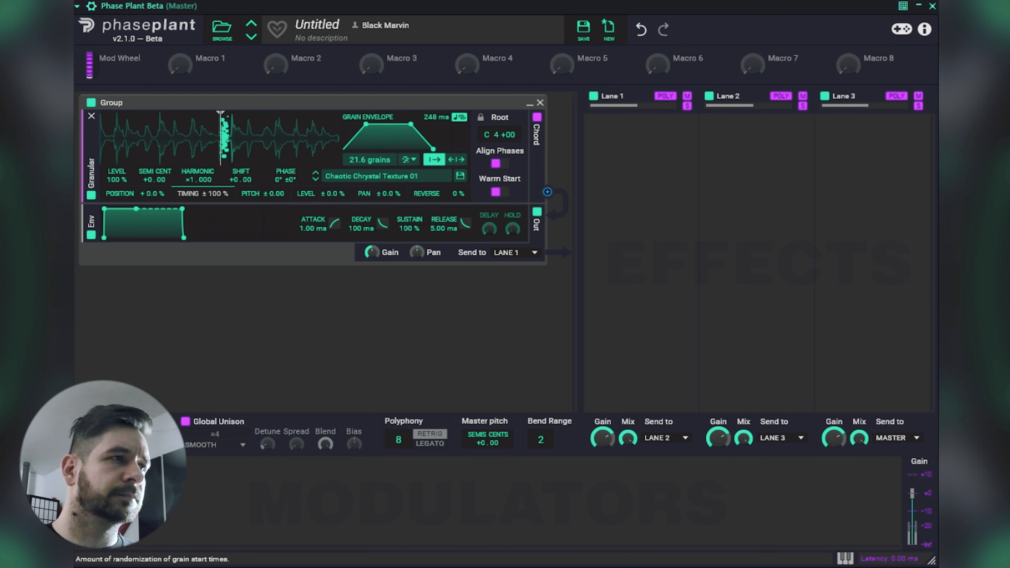
Load the Vocal Sustained Aaah A sample from Vocal Sustained Sources and move the playback start position slightly past the middle.
click(355, 179)
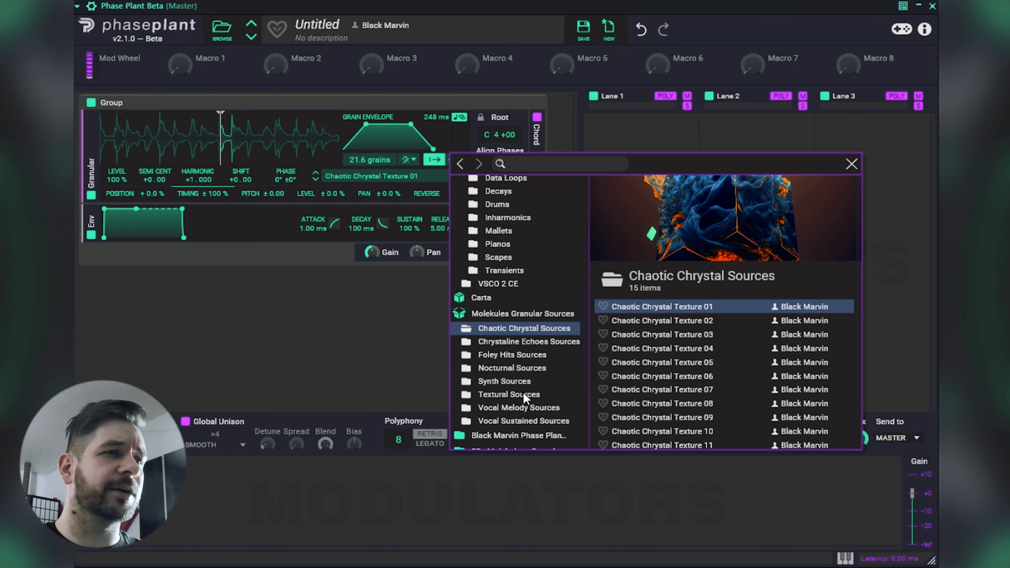
click(523, 422)
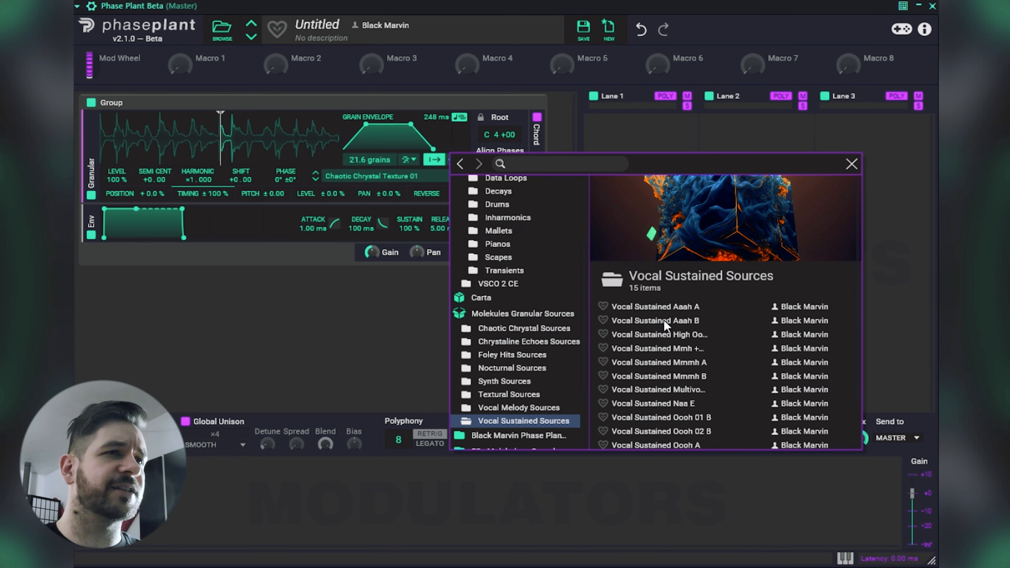
click(666, 307)
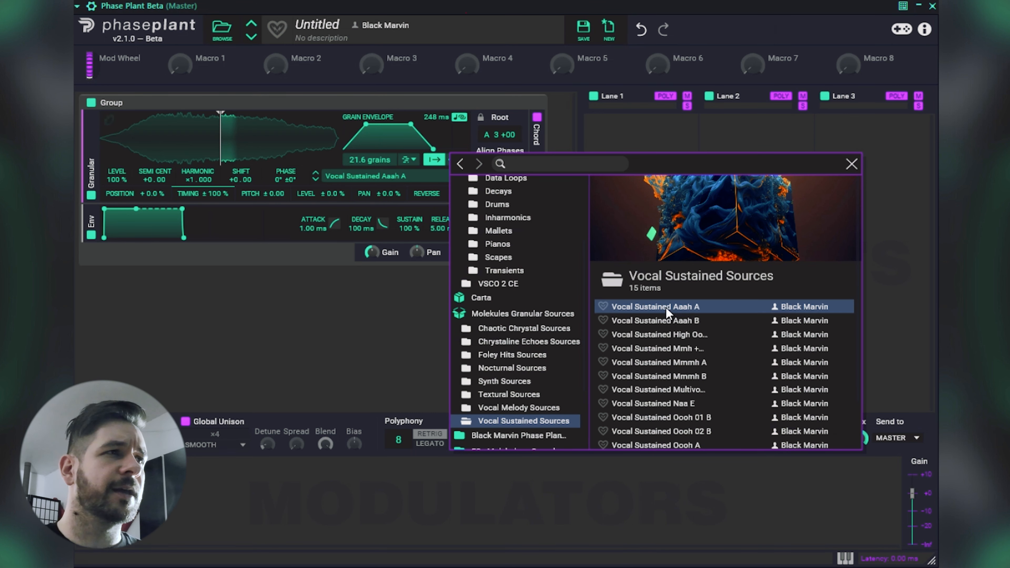
click(851, 164)
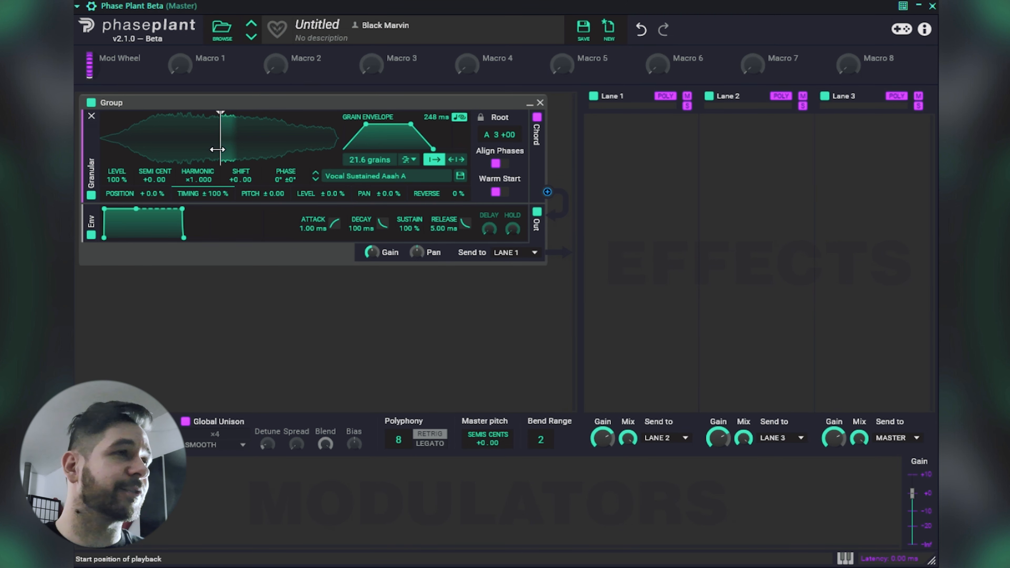
mouse_move(221, 149)
mouse_down()
mouse_move(239, 152)
mouse_move(230, 151)
mouse_up()
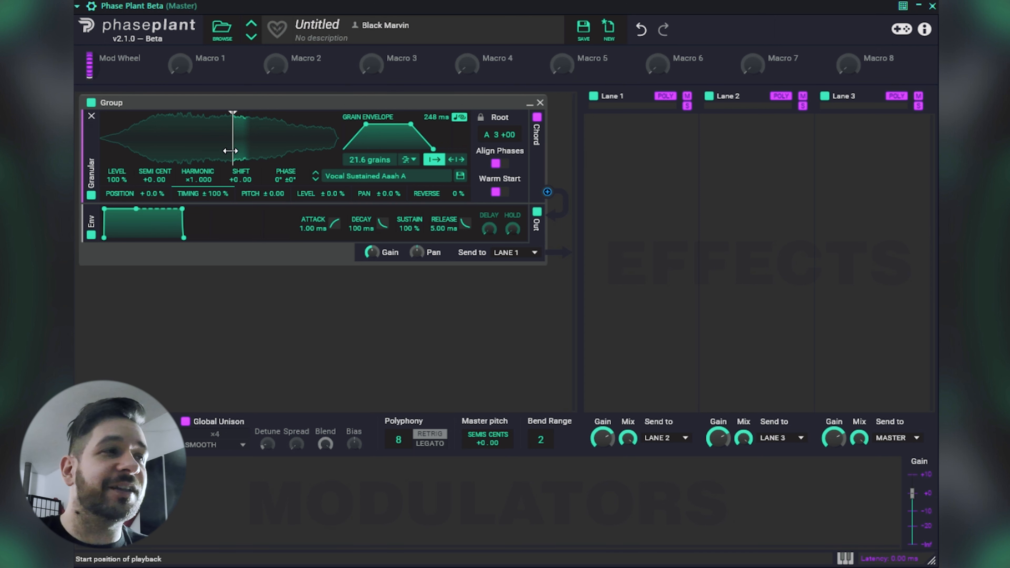
Compare the timing randomization at 0.0 % and 100 % with the playback start position at the waveform's middle.
drag(217, 193, 217, 226)
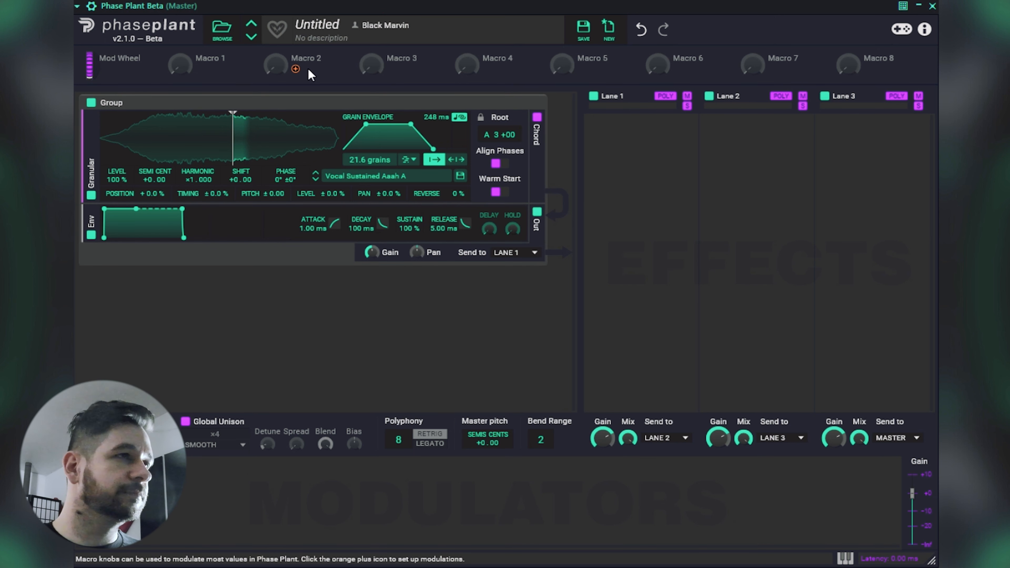
mouse_move(233, 159)
mouse_down()
mouse_move(194, 159)
mouse_move(219, 155)
mouse_up()
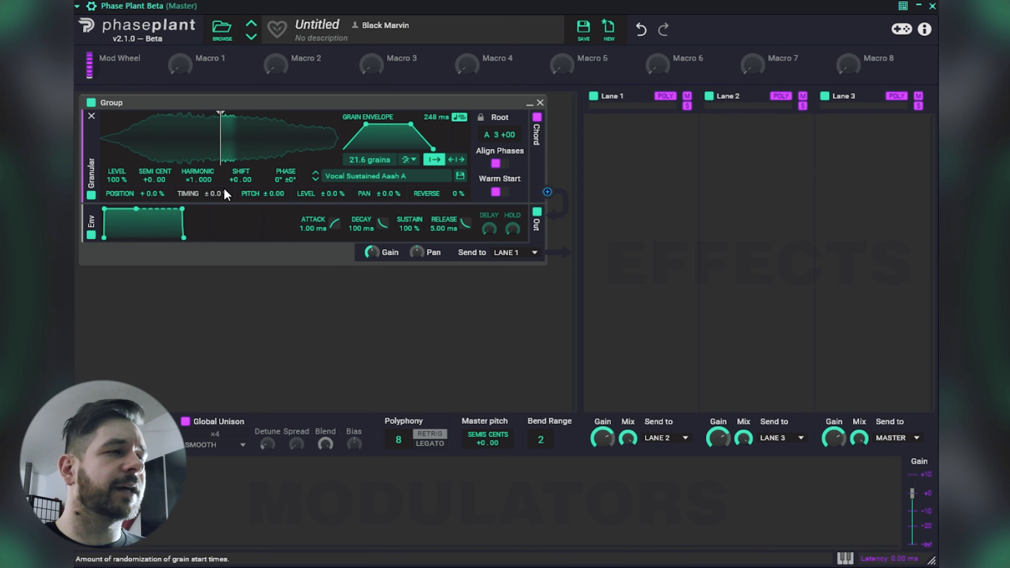
drag(218, 196, 218, 151)
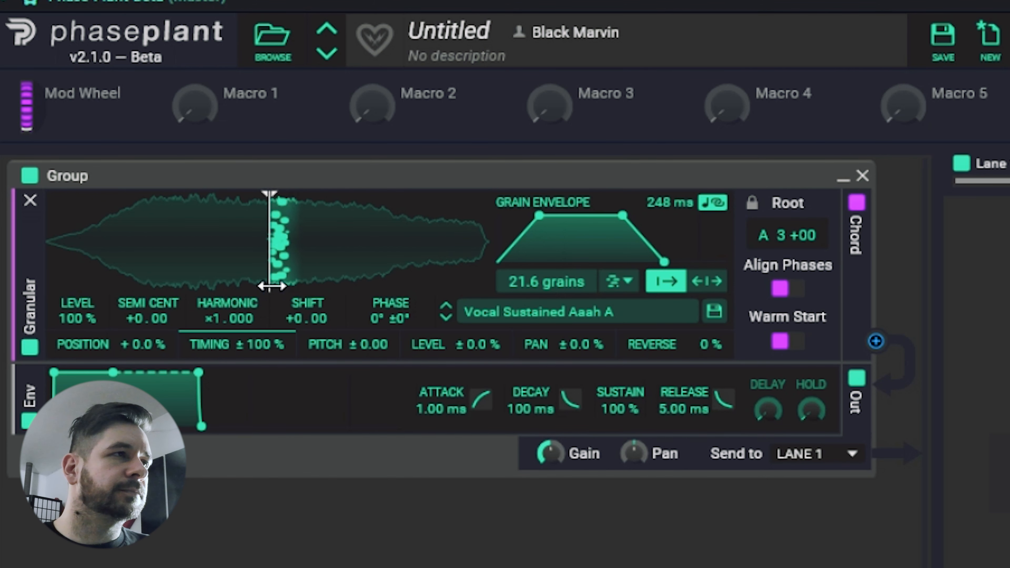
mouse_move(272, 350)
mouse_down()
mouse_move(272, 426)
mouse_move(272, 351)
mouse_up()
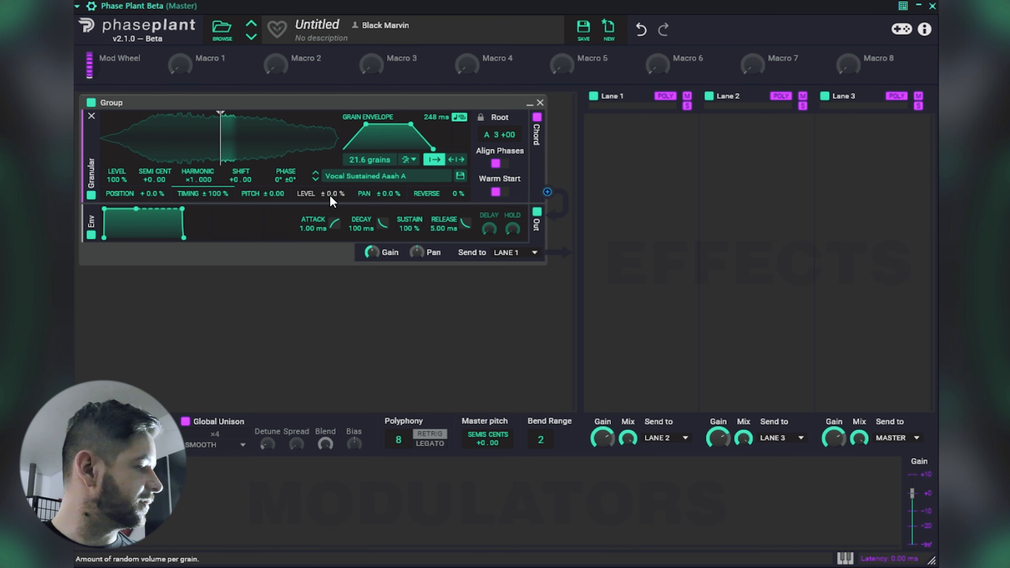
Set the level randomization to 100 % and load the Controler Swing sample from Textural Sources.
drag(329, 198, 329, 150)
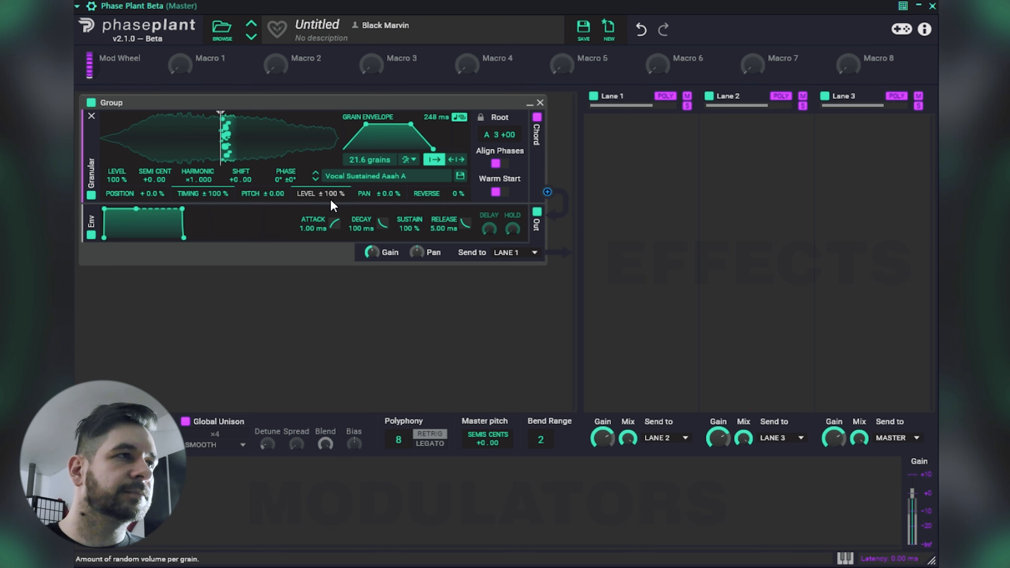
click(383, 179)
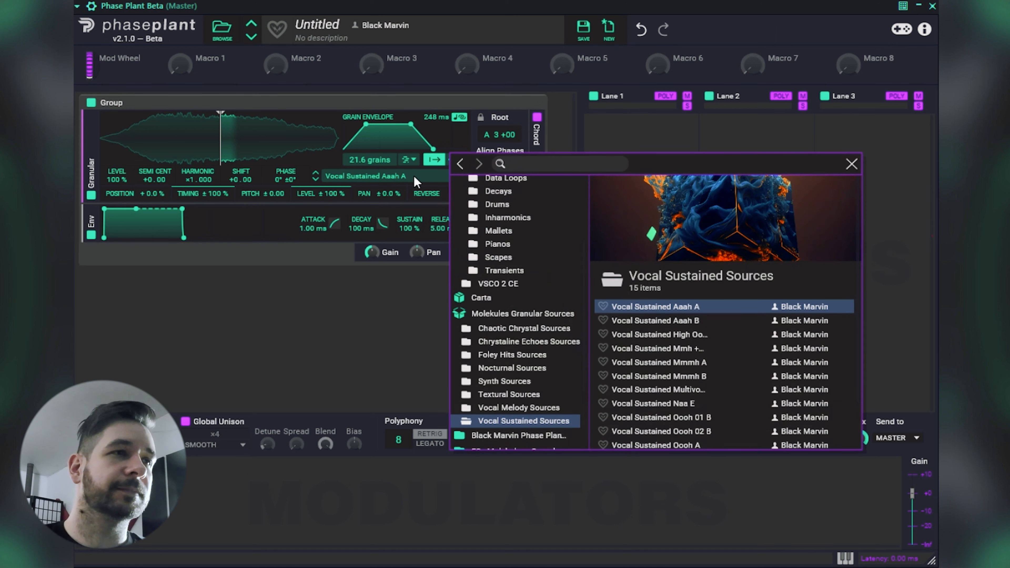
click(518, 393)
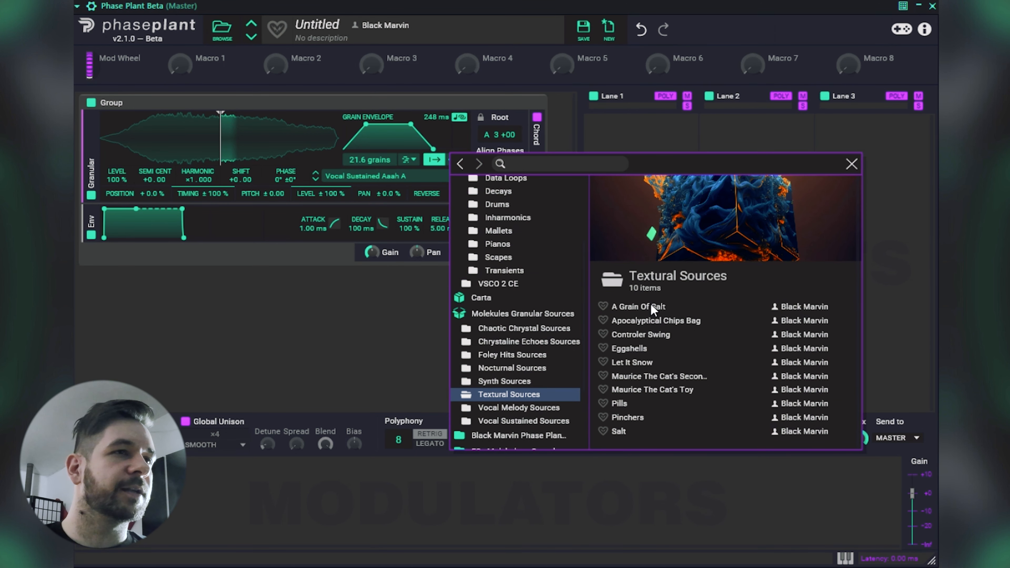
click(650, 334)
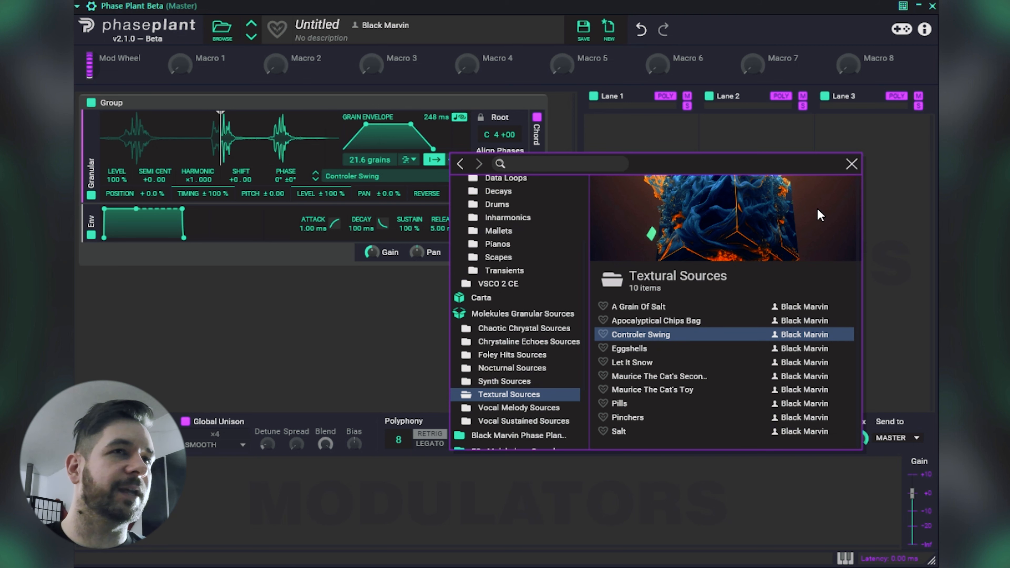
click(851, 164)
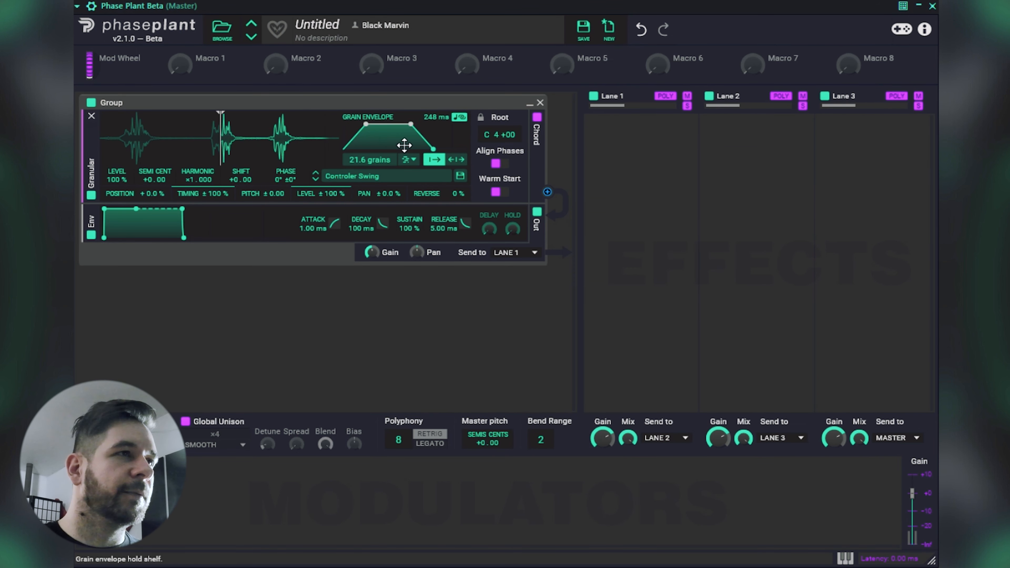
Move the playback start position to just before the first burst of the waveform and set the grain count to 3.98.
drag(230, 149, 134, 145)
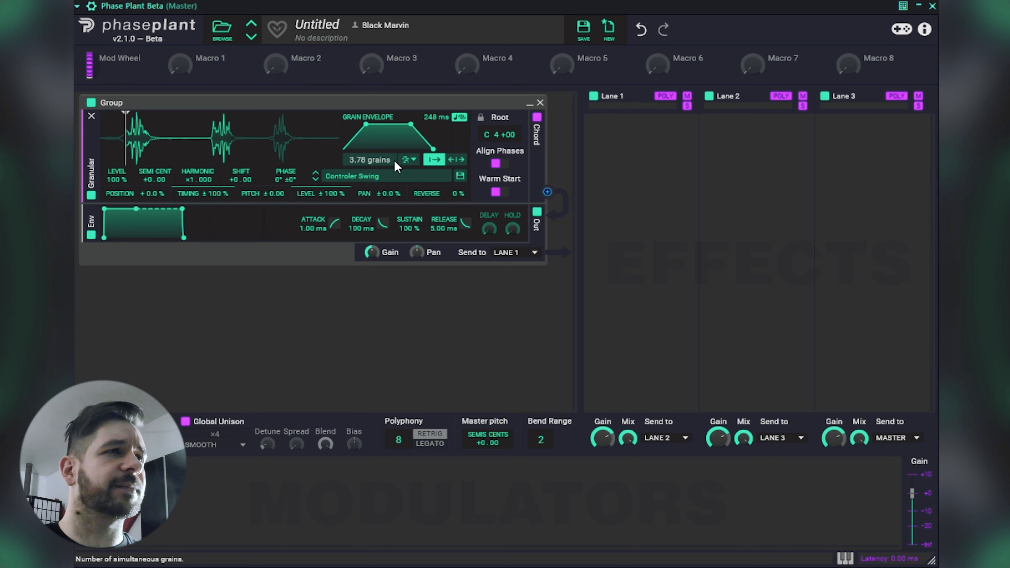
click(407, 163)
click(376, 161)
drag(376, 161, 376, 158)
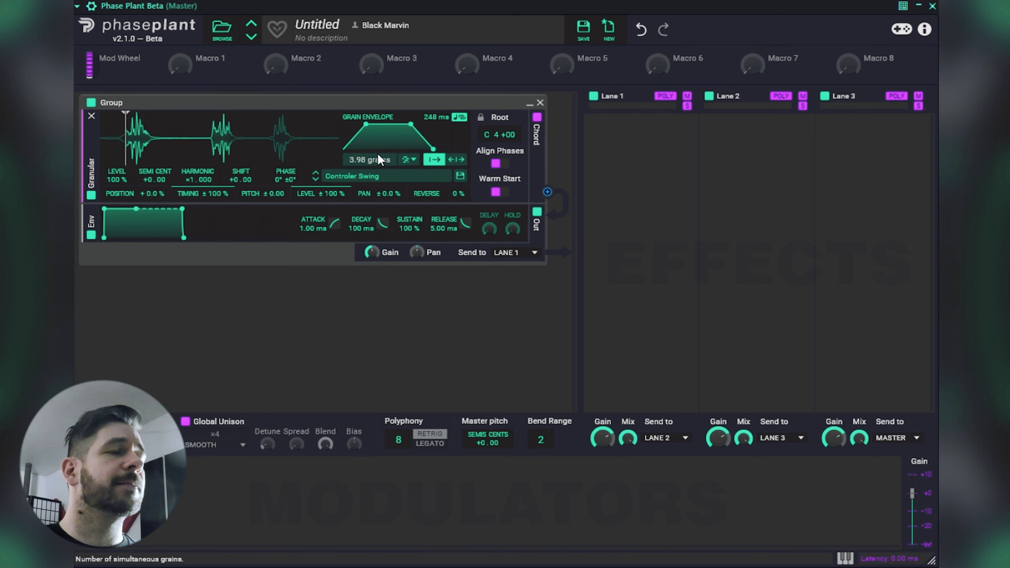
Switch the grain spawning mode to Sync and move the playback start position onto the beginning of the waveform's first burst.
click(408, 161)
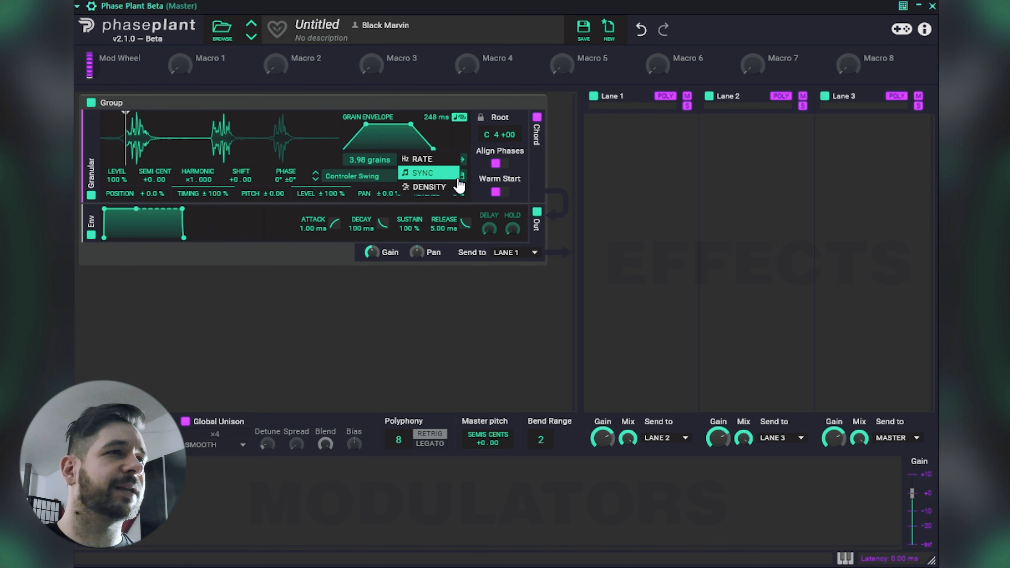
click(442, 175)
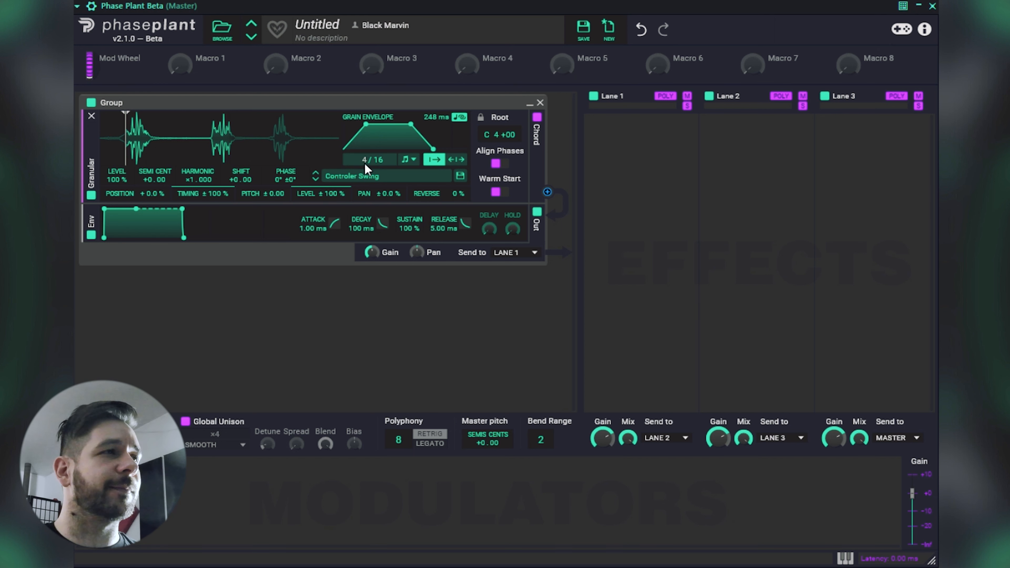
drag(126, 148, 129, 148)
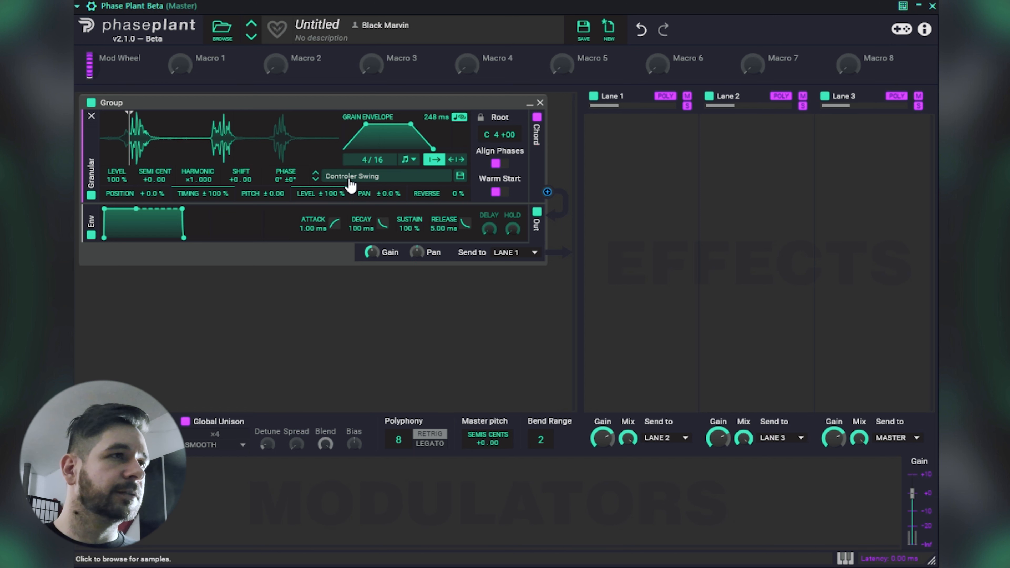
Reset the level randomization and the timing randomization to 0.0 %.
drag(340, 192, 340, 274)
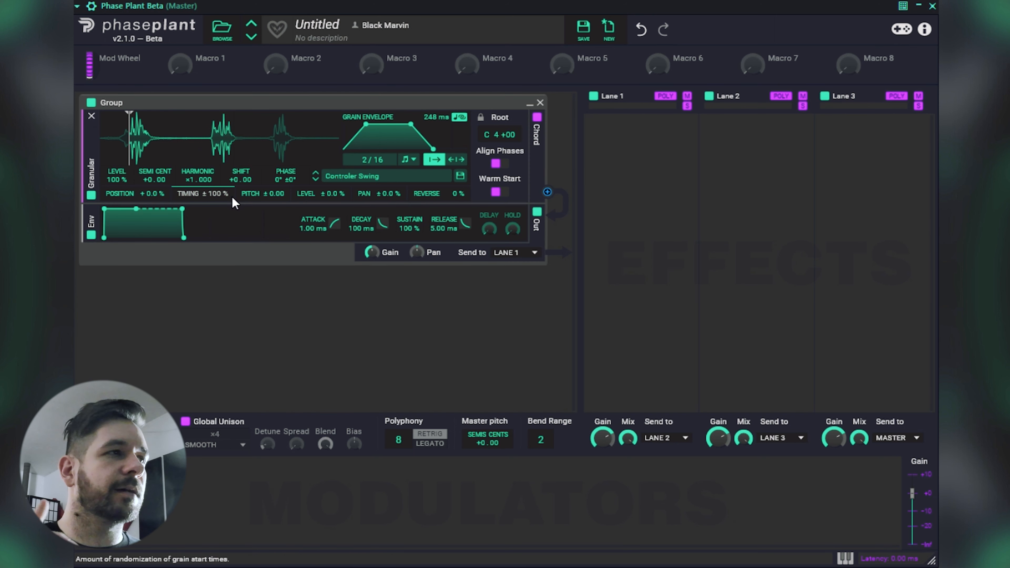
drag(215, 190, 215, 290)
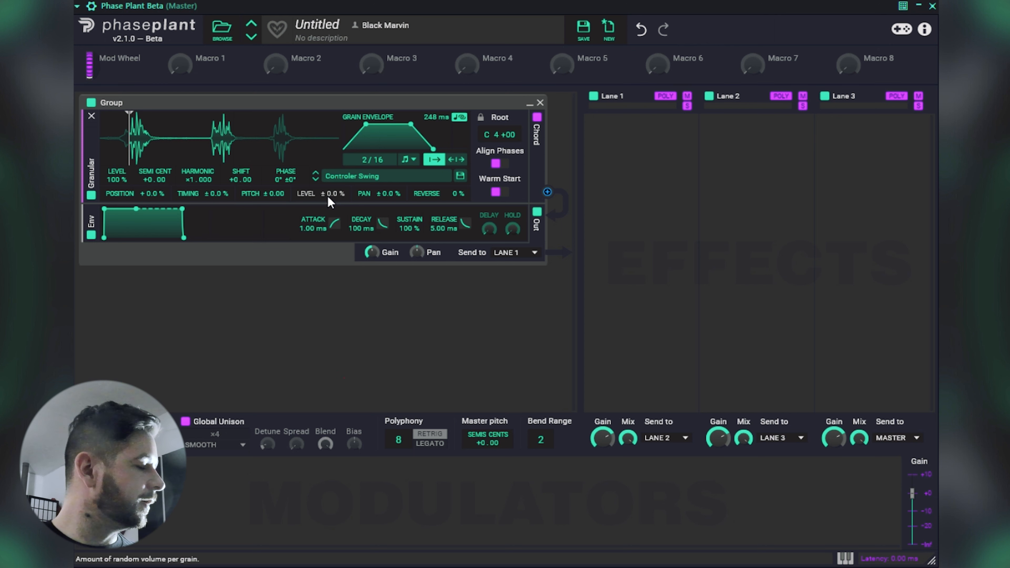
Try the level randomization at 27 % and at 100 %.
mouse_move(337, 191)
mouse_down()
mouse_move(337, 171)
mouse_move(340, 200)
mouse_up()
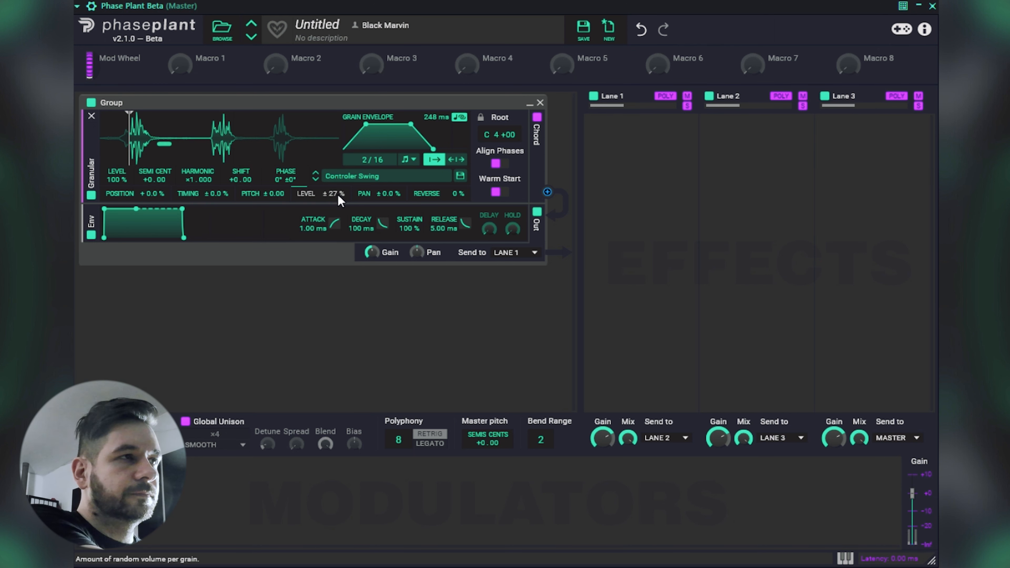
drag(340, 201, 340, 143)
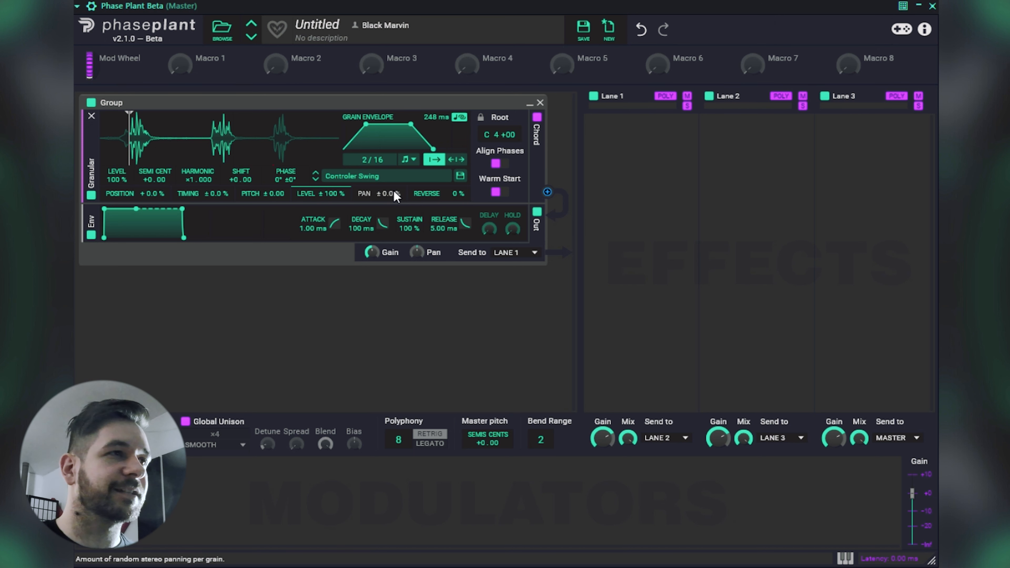
Set the pan randomization to 100 % and reset the level randomization to 0.0 %.
drag(394, 190, 394, 152)
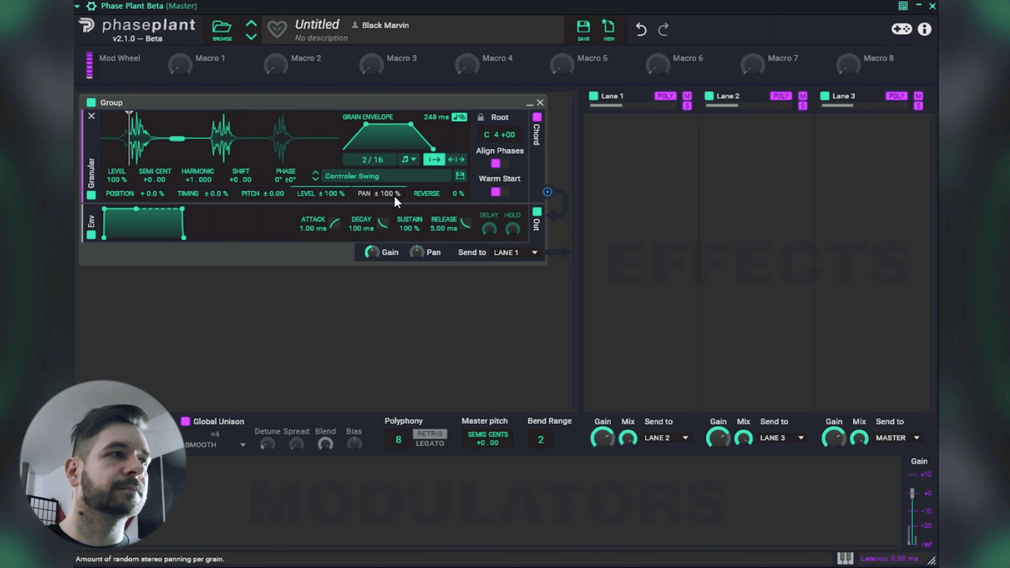
mouse_move(320, 193)
mouse_down()
mouse_move(320, 231)
mouse_move(326, 200)
mouse_up()
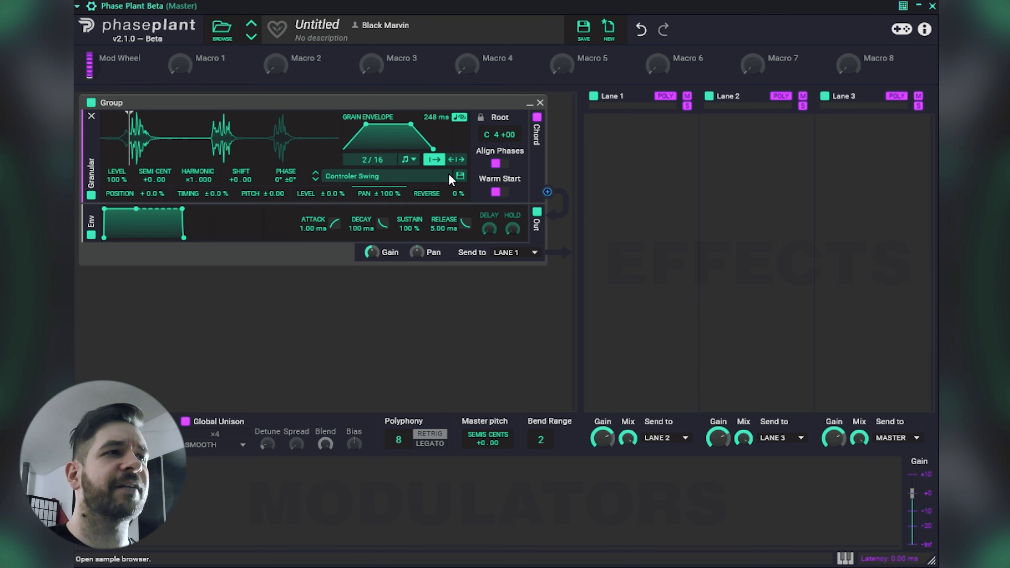
Try the grains' reverse chance at 100 % and return it to 0 %.
drag(462, 194, 463, 195)
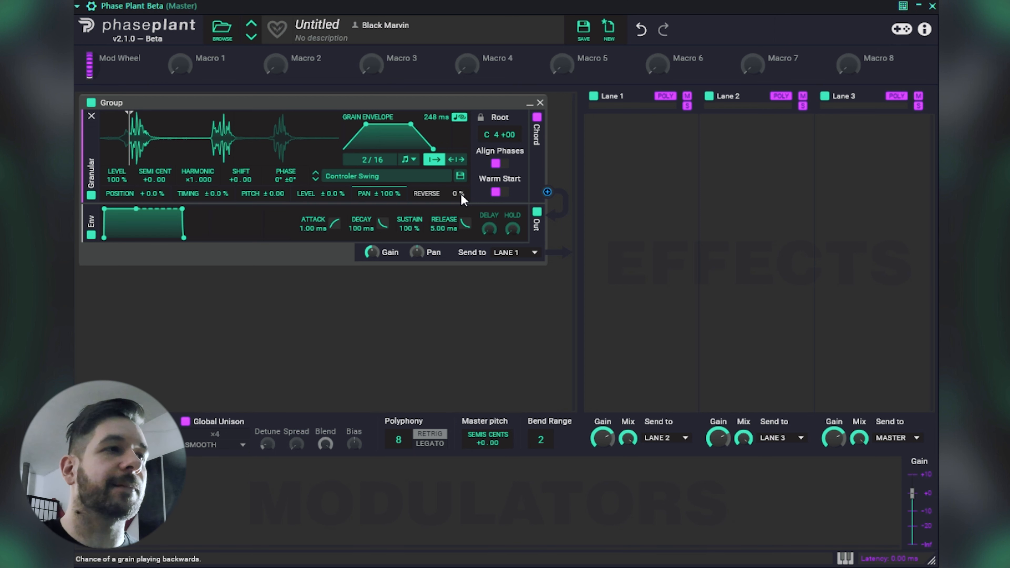
drag(460, 193, 461, 167)
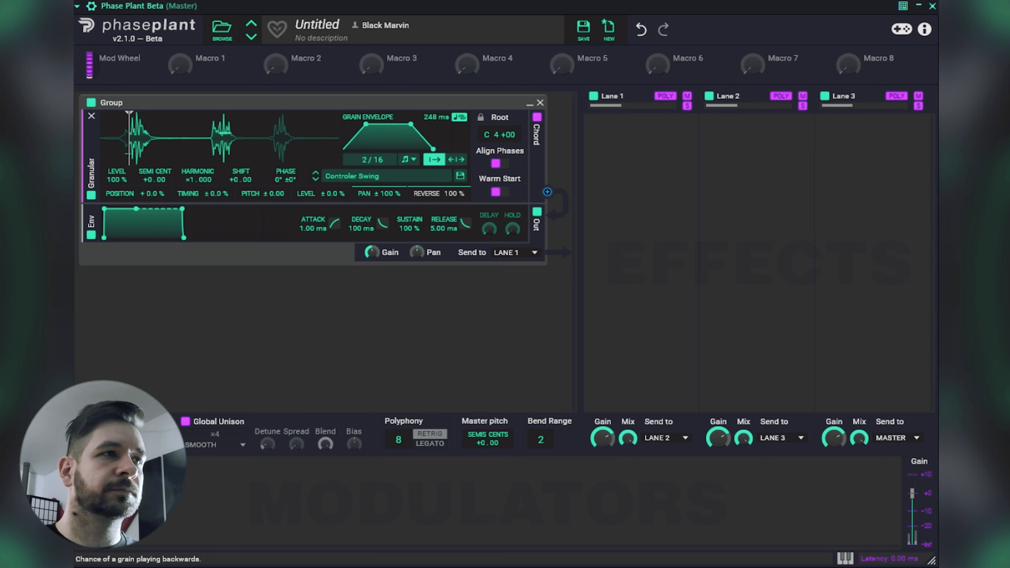
drag(461, 193, 461, 223)
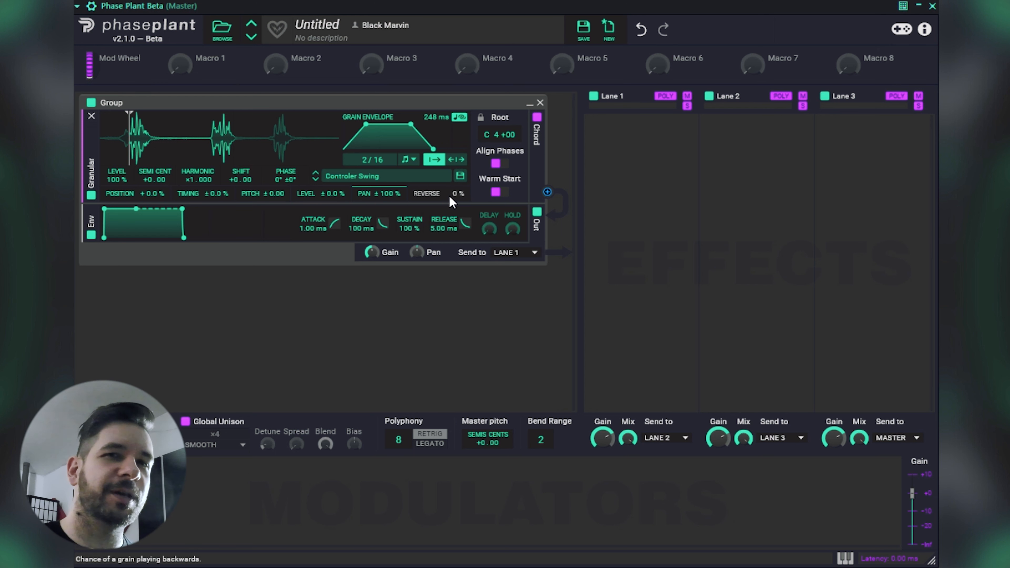
mouse_move(457, 194)
mouse_down()
mouse_move(457, 149)
mouse_move(457, 195)
mouse_up()
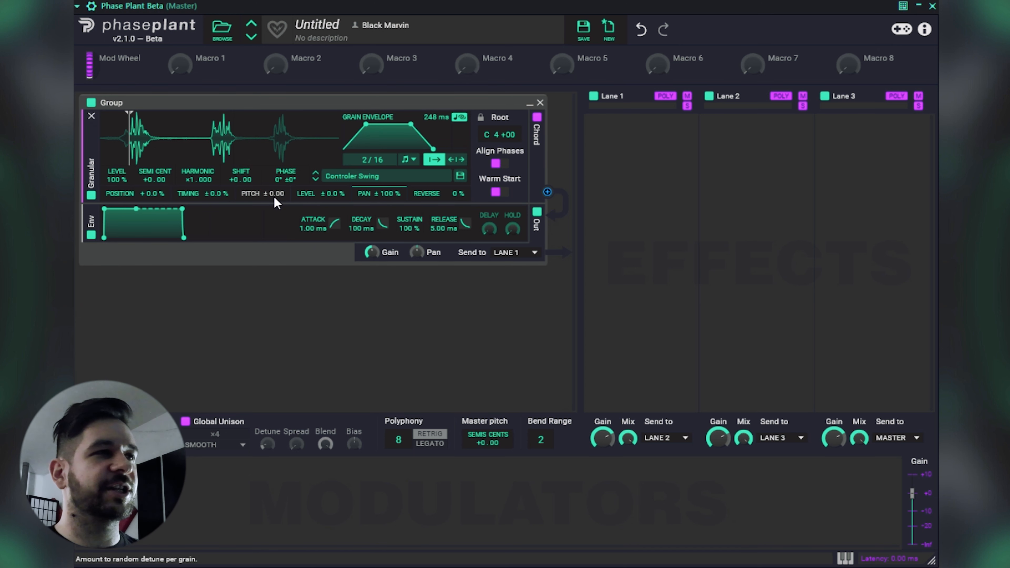
Load the Vocal Sustained Aaah A sample from Vocal Sustained Sources and move the playback start position to about the waveform's middle.
click(375, 176)
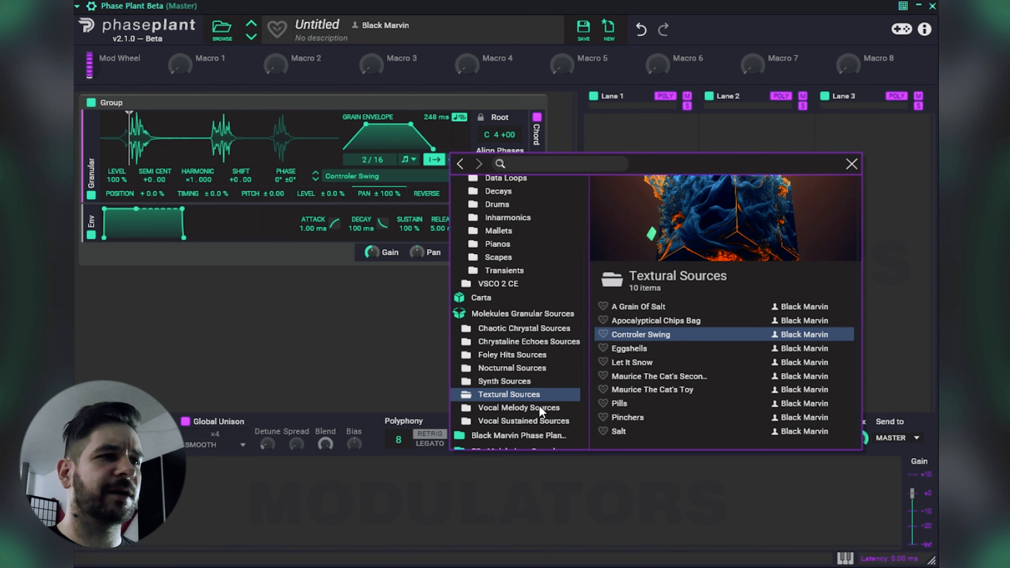
click(534, 420)
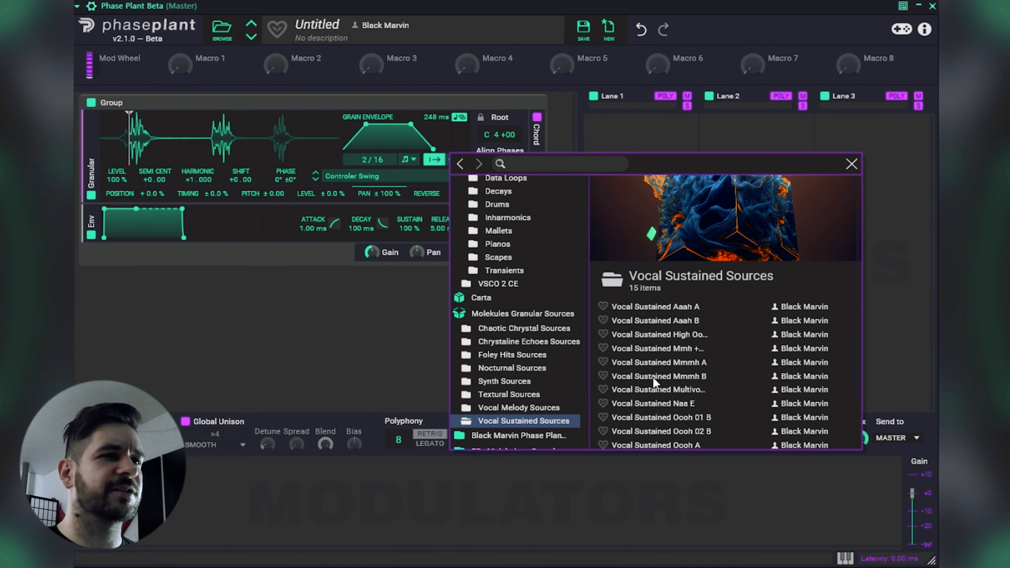
click(679, 310)
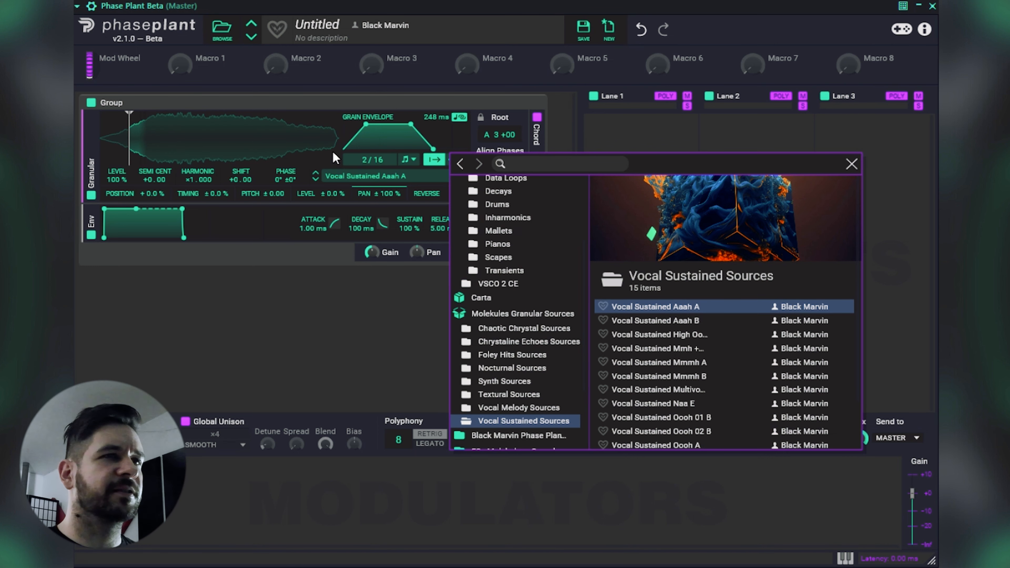
click(851, 163)
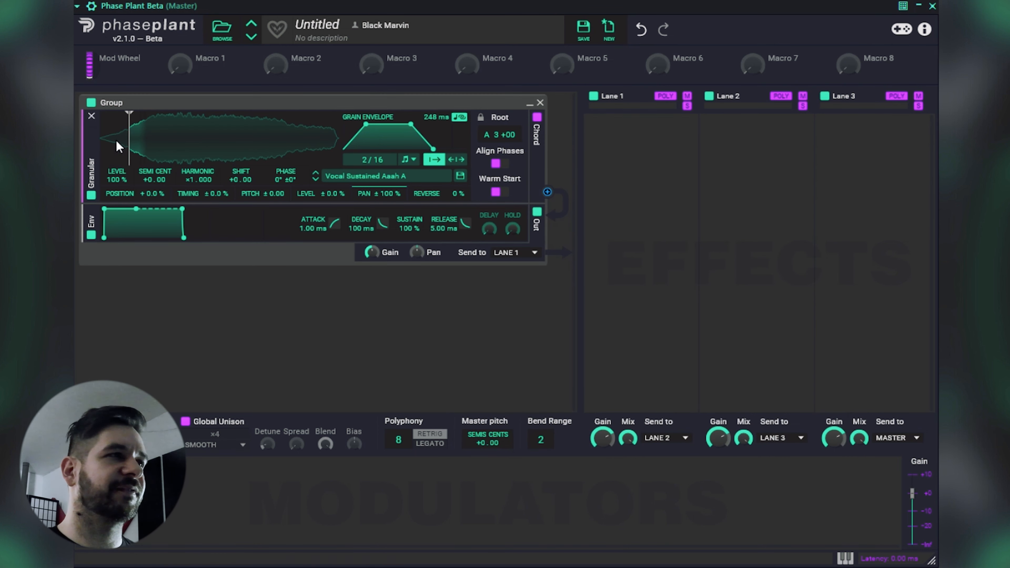
drag(129, 143, 224, 153)
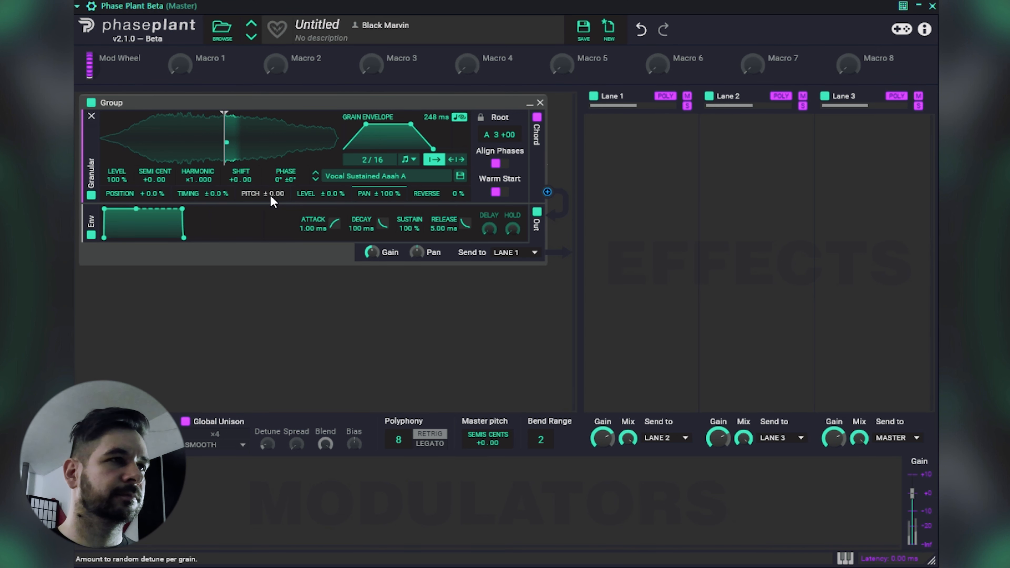
Try the pitch randomization at 2.00 and reset it to 0.00.
drag(270, 195, 270, 153)
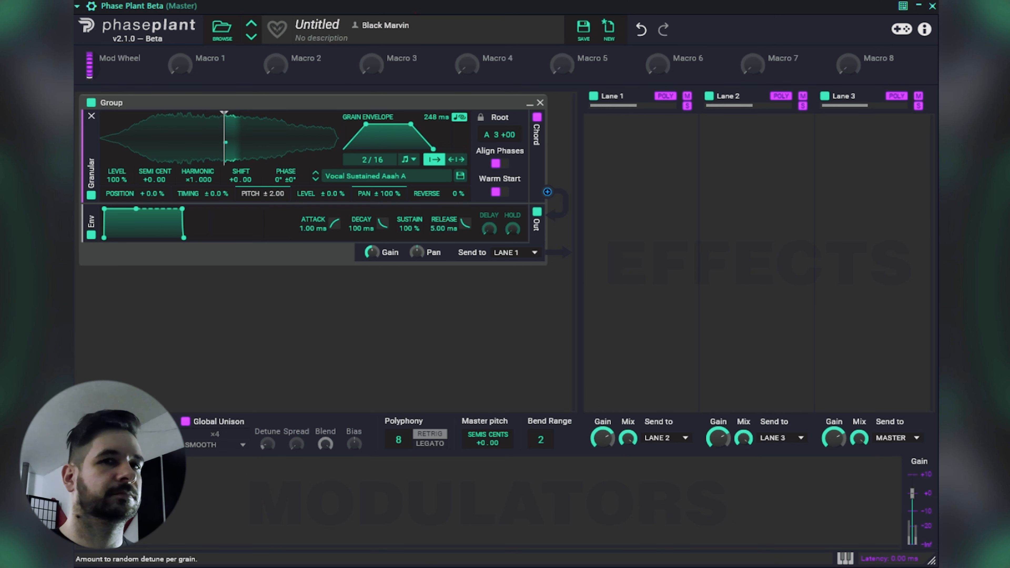
drag(270, 152, 270, 187)
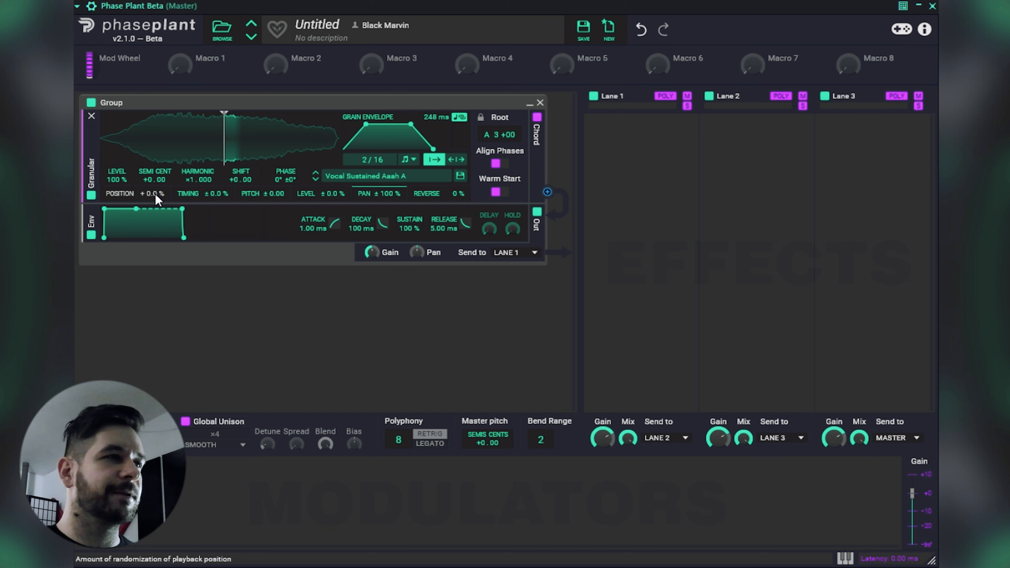
Set the position randomization to 7.4 %.
drag(155, 194, 155, 183)
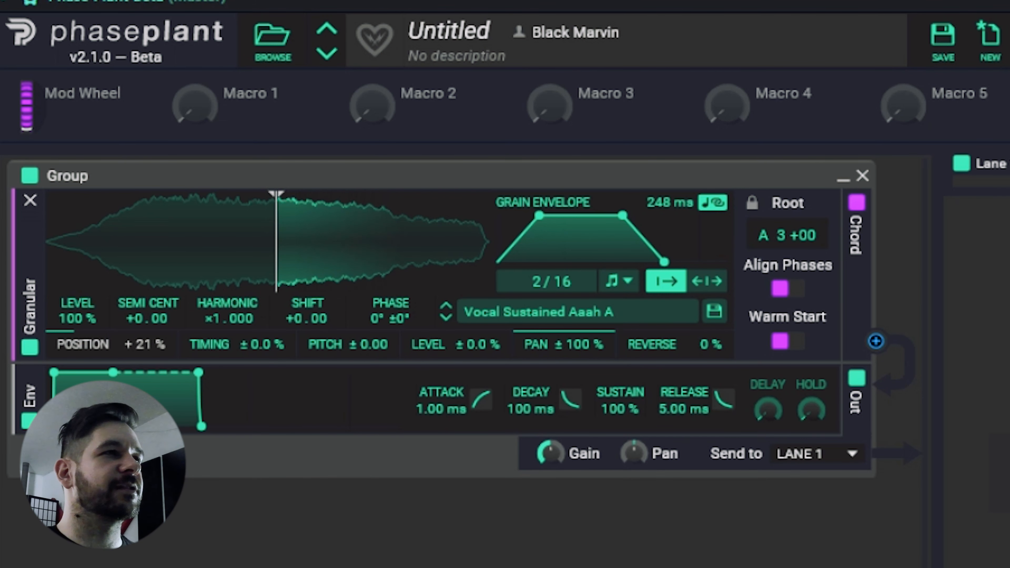
drag(157, 355, 157, 355)
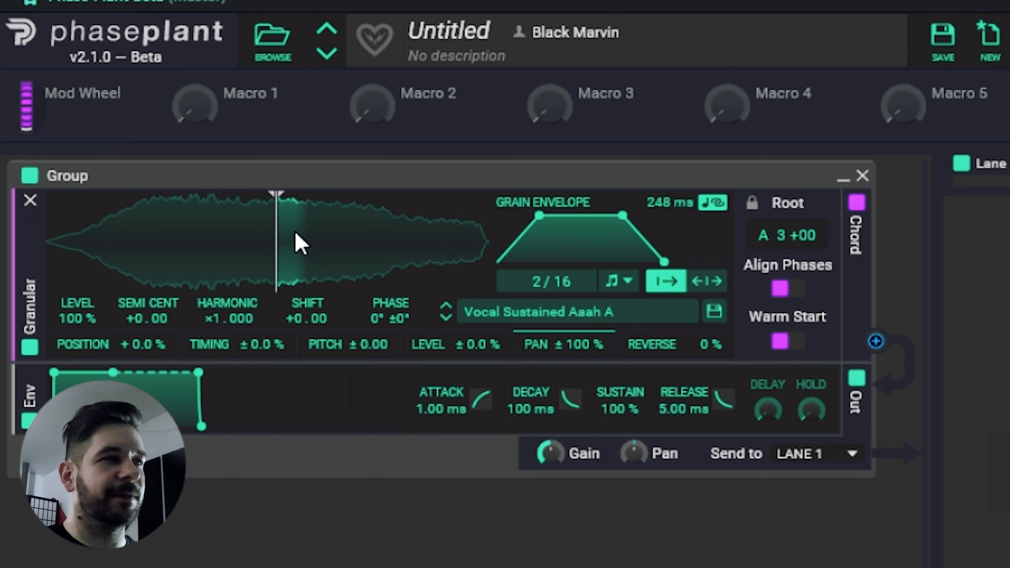
drag(140, 349, 140, 337)
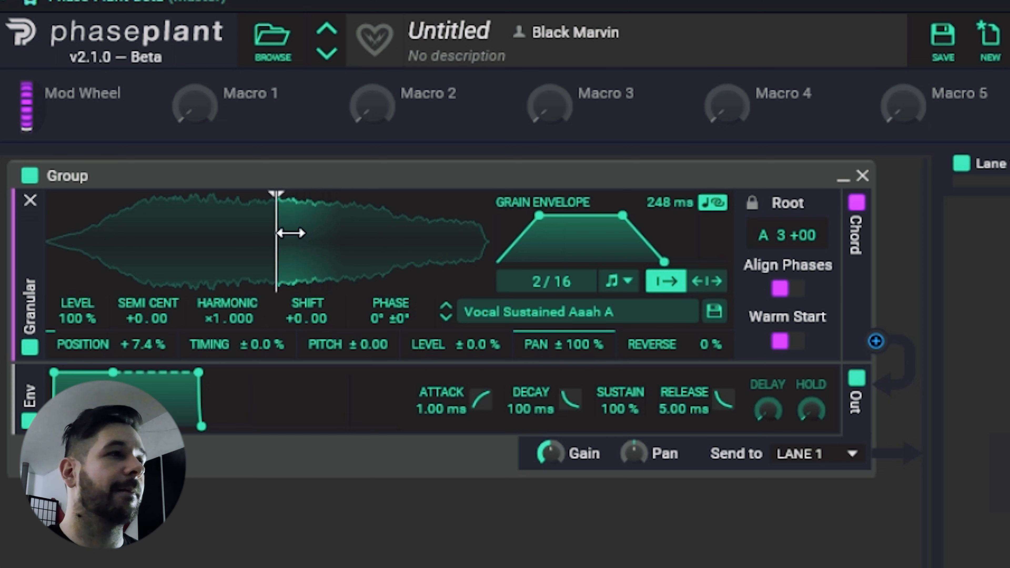
Move the playback start position to about a third of the waveform and raise the position randomization to 62 %.
drag(271, 252, 186, 250)
drag(116, 344, 116, 276)
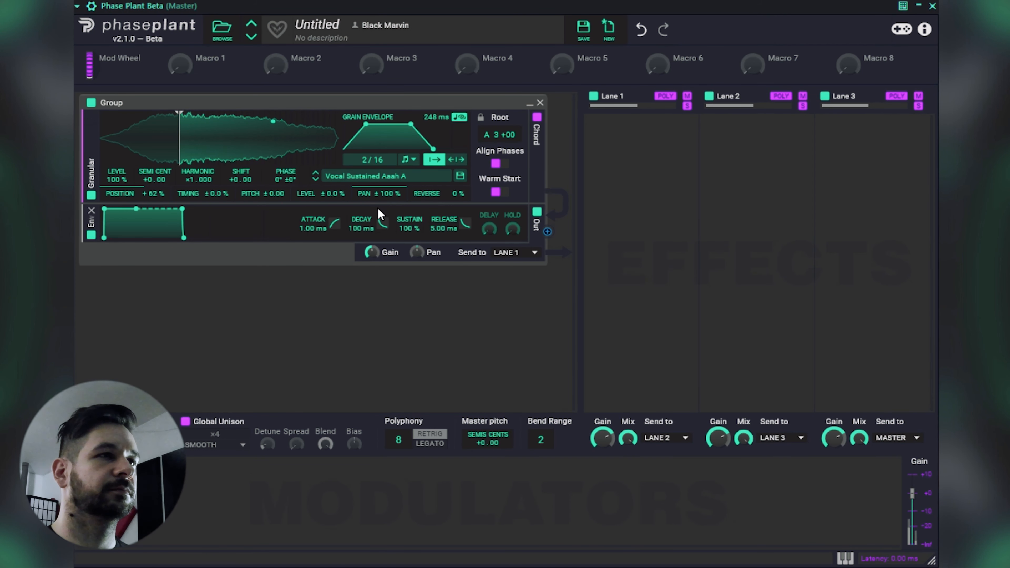
Lower the pan randomization to 65 % and move the playback start position closer to the waveform's beginning.
drag(385, 193, 386, 213)
drag(179, 156, 147, 157)
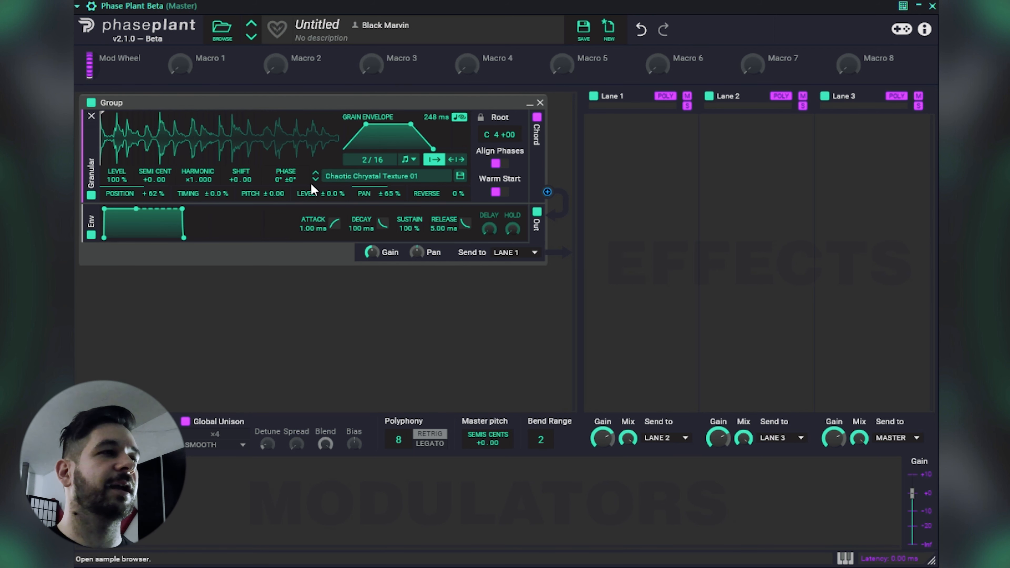
Try the position randomization at 89 %, reduce it to 13 %, and set the synced grain rate to 1/16.
drag(155, 198, 155, 186)
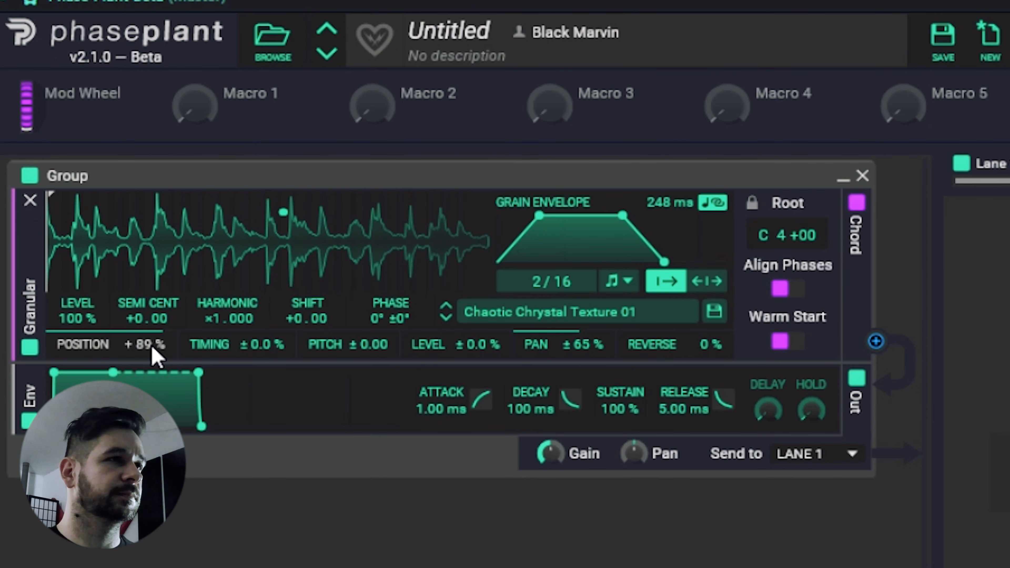
drag(151, 346, 152, 418)
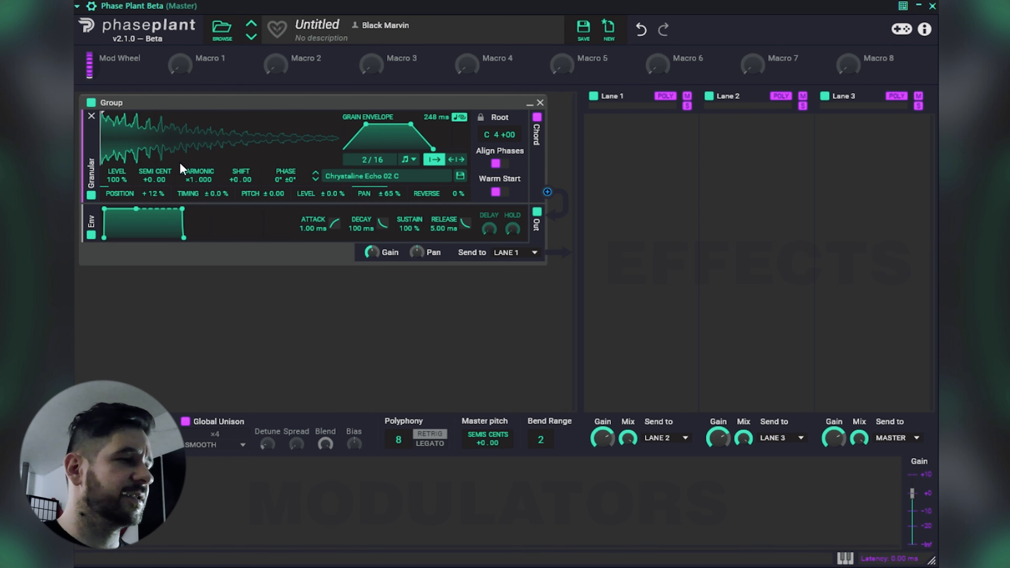
mouse_move(161, 196)
mouse_down()
mouse_move(160, 223)
mouse_move(160, 195)
mouse_up()
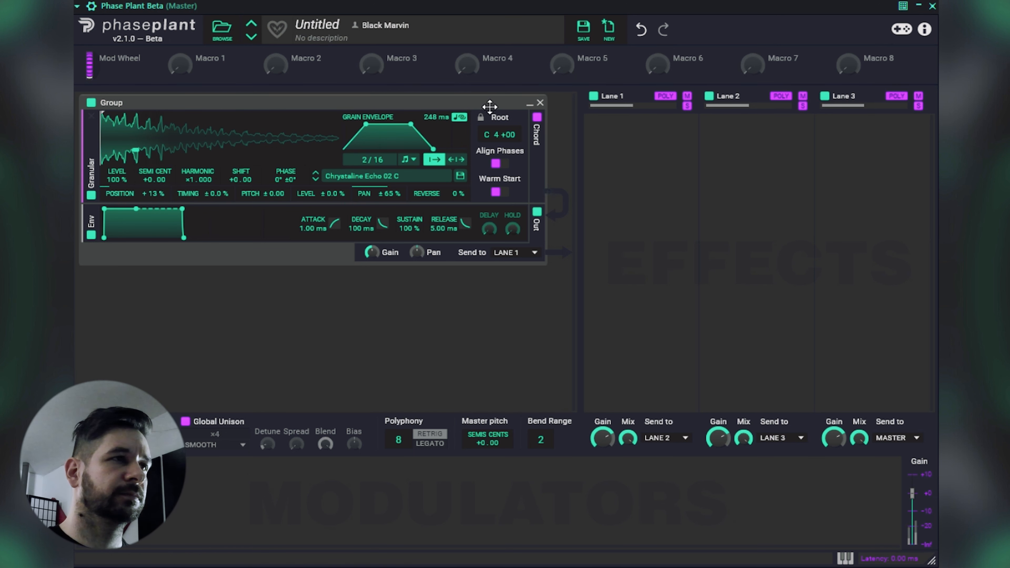
drag(368, 163, 367, 171)
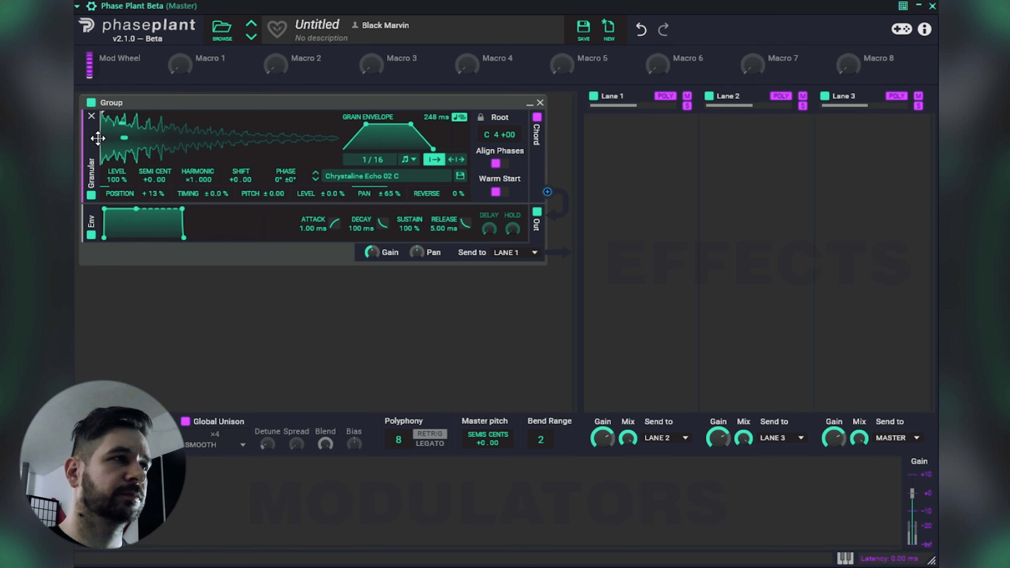
Move the playback start position just past the waveform's beginning and lower the position randomization to 0.8 %.
drag(100, 138, 108, 137)
mouse_move(153, 193)
mouse_down()
mouse_move(153, 56)
mouse_move(153, 198)
mouse_up()
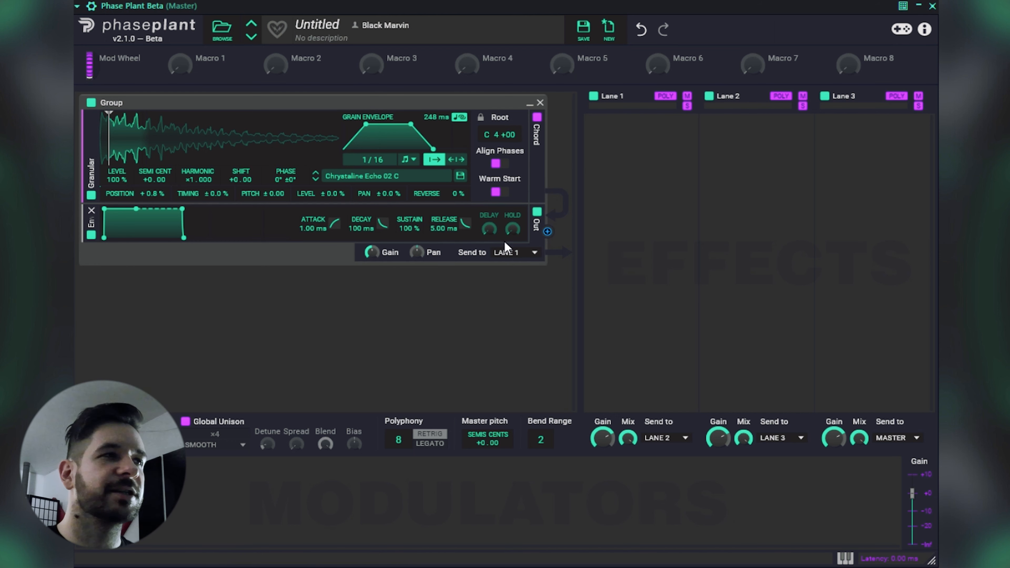
Try a synced grain rate of 1/32 and toggle the Warm Start option.
drag(384, 161, 384, 149)
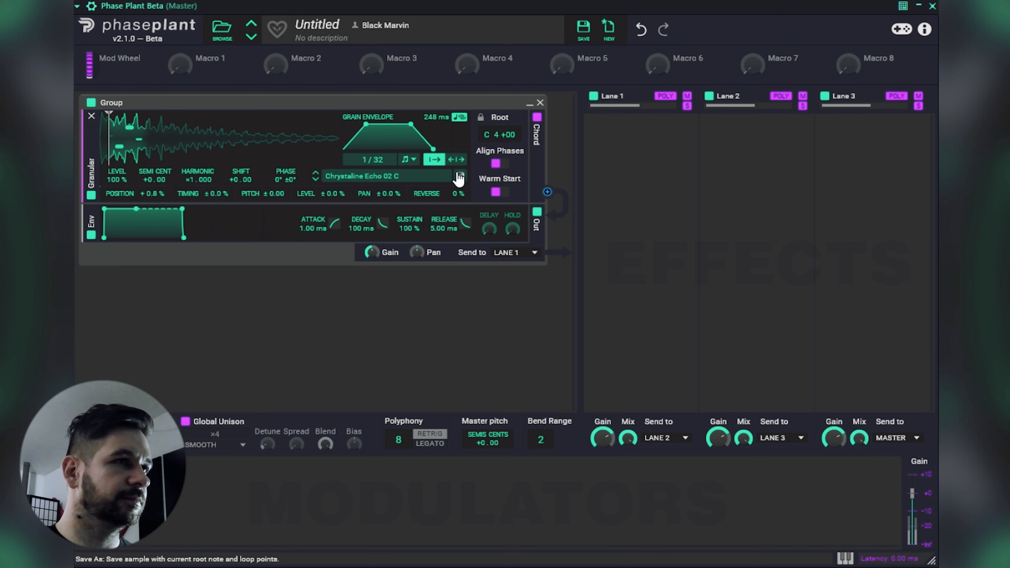
click(498, 193)
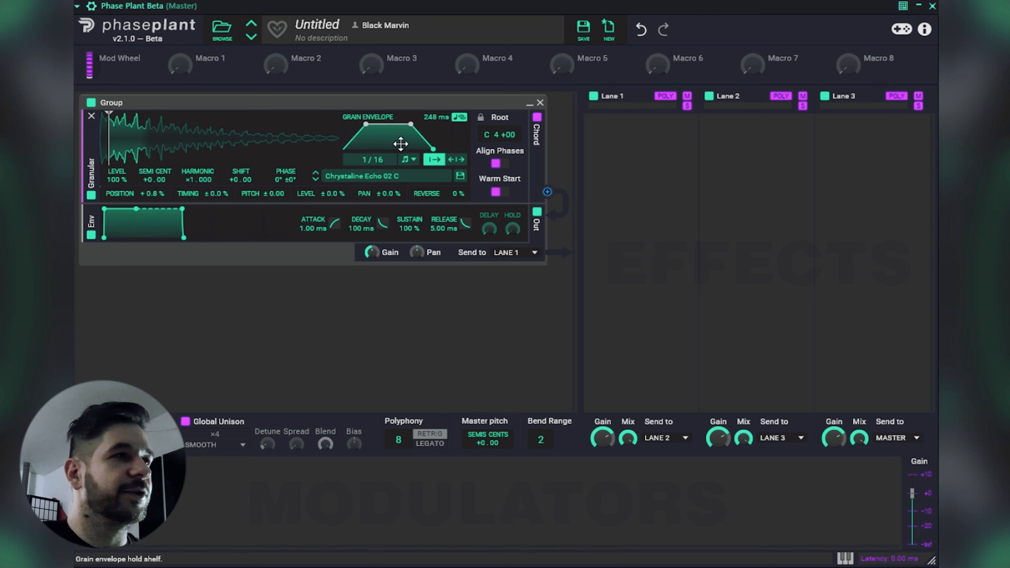
Move the playback start position further into the waveform, and try the Rate grain mode before returning to Sync.
mouse_move(108, 146)
mouse_down()
mouse_move(183, 148)
mouse_move(129, 148)
mouse_move(147, 149)
mouse_up()
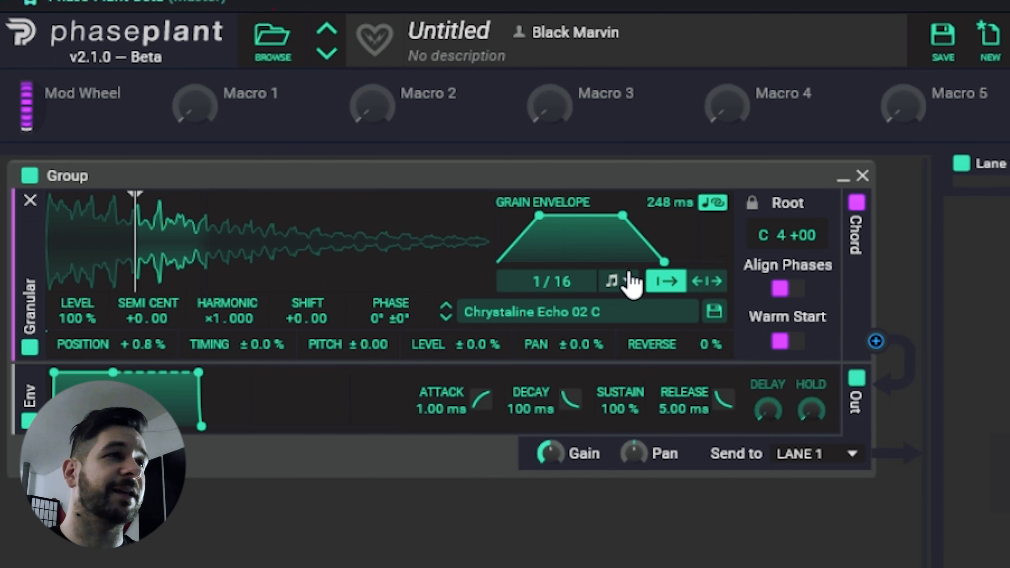
click(627, 282)
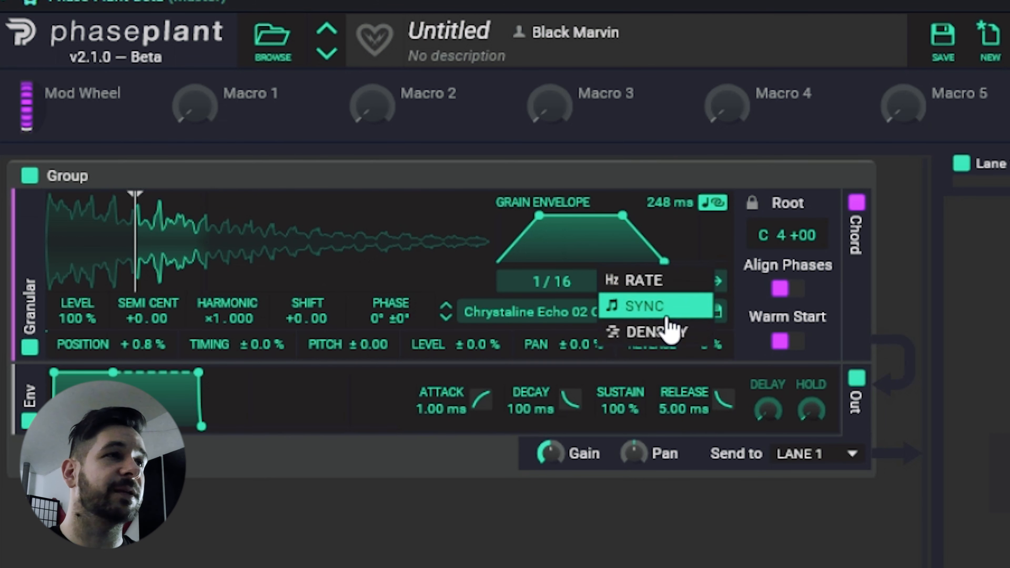
click(666, 288)
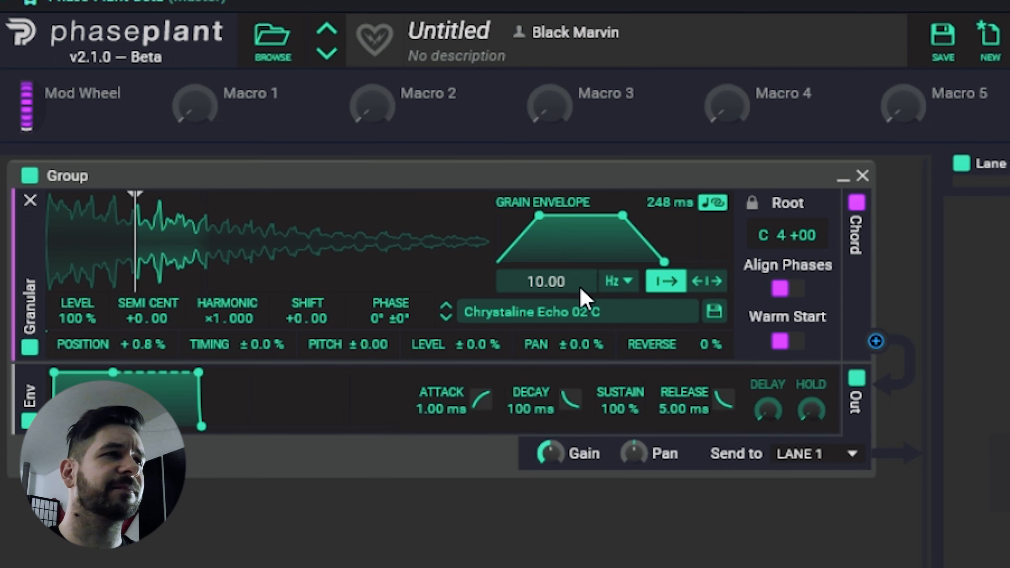
click(620, 282)
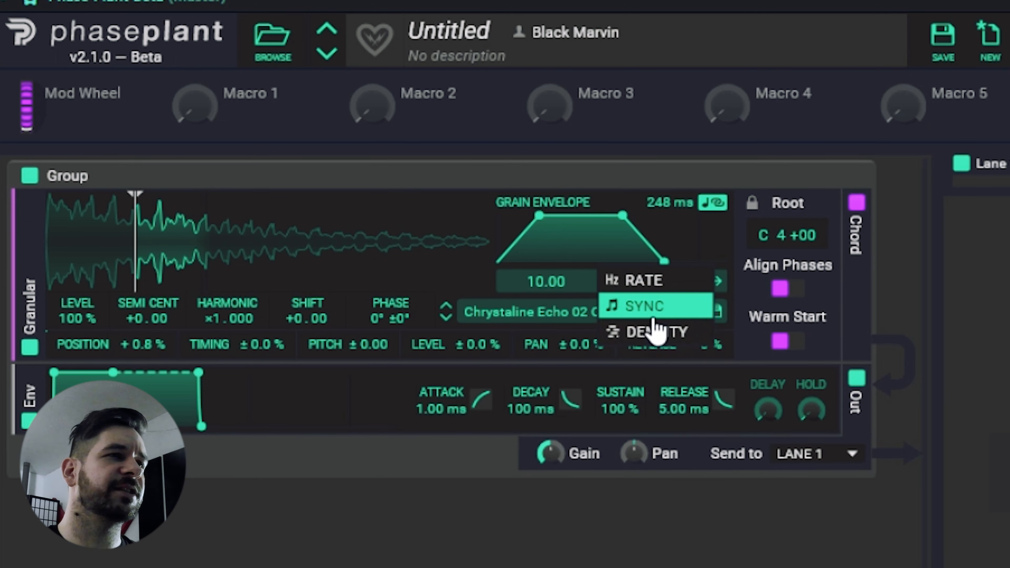
click(654, 308)
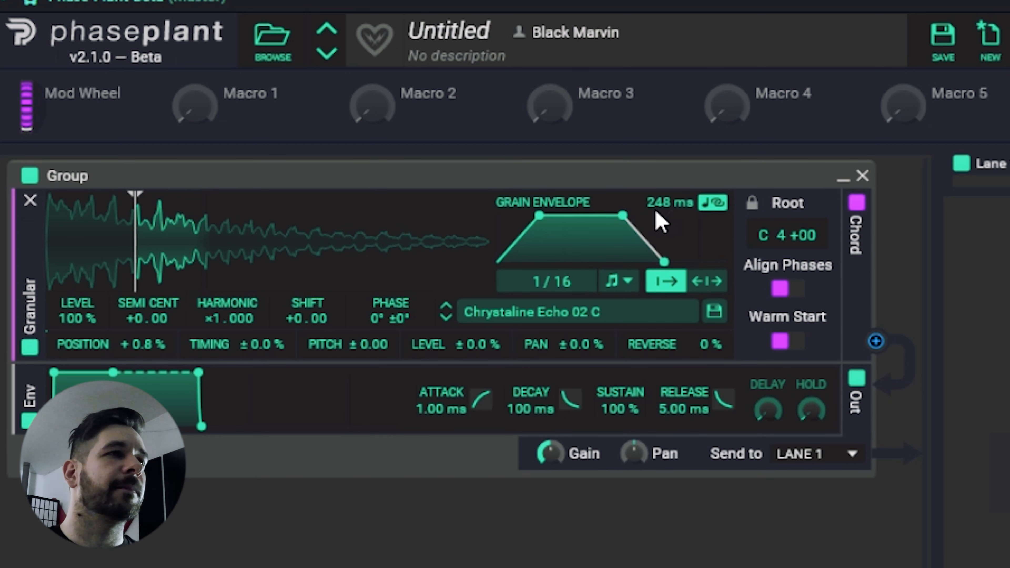
Shorten the grain envelope to 12.4 ms with a brief attack and a concave release curve.
drag(539, 214, 532, 215)
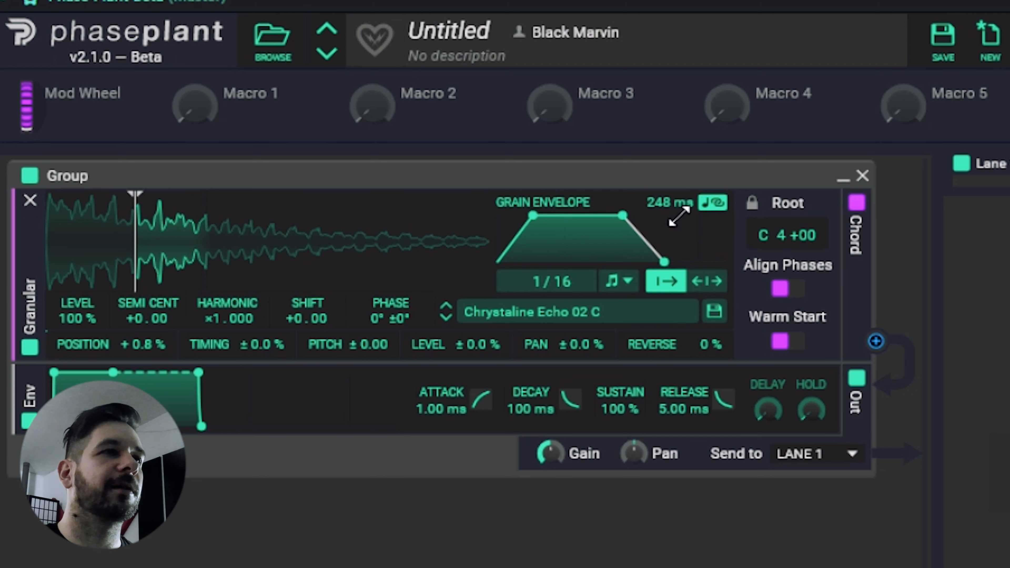
drag(650, 205, 651, 259)
drag(668, 215, 668, 207)
drag(513, 215, 503, 215)
drag(586, 215, 572, 251)
mouse_move(680, 201)
mouse_down()
mouse_move(681, 216)
mouse_move(676, 205)
mouse_up()
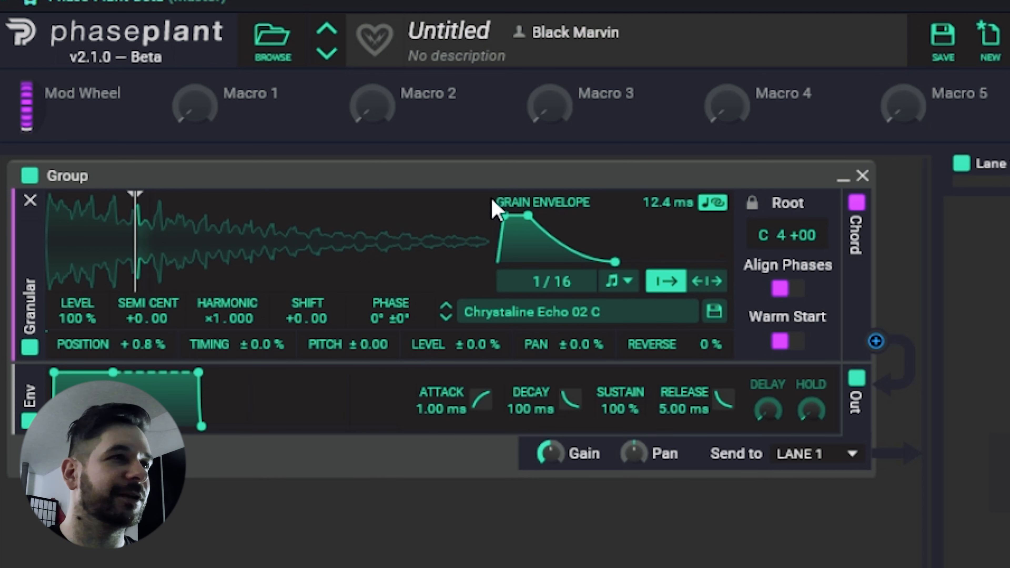
drag(503, 215, 503, 215)
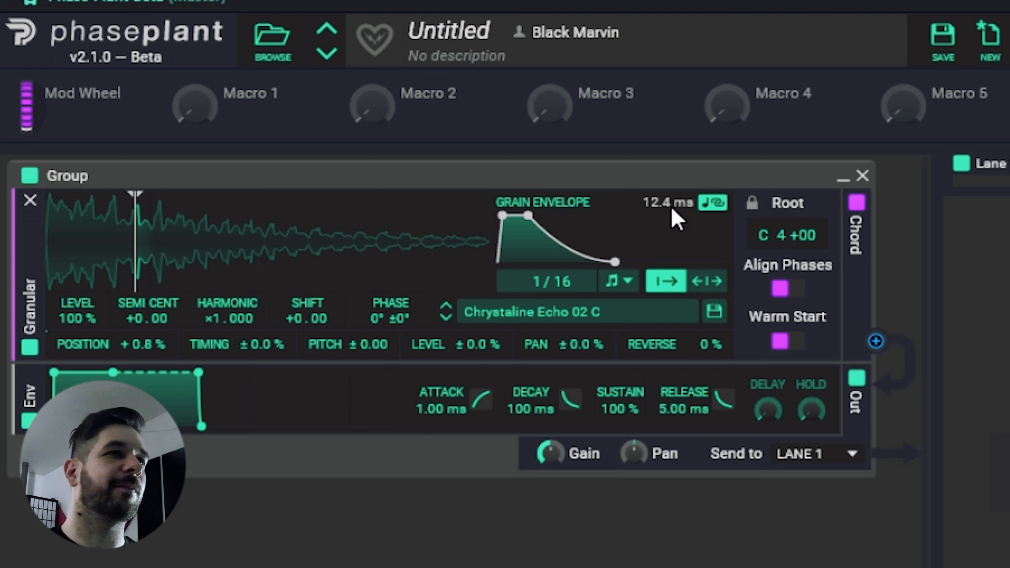
Try different attack and hold lengths in the grain envelope, ending with an immediate attack and a short hold.
drag(527, 215, 519, 216)
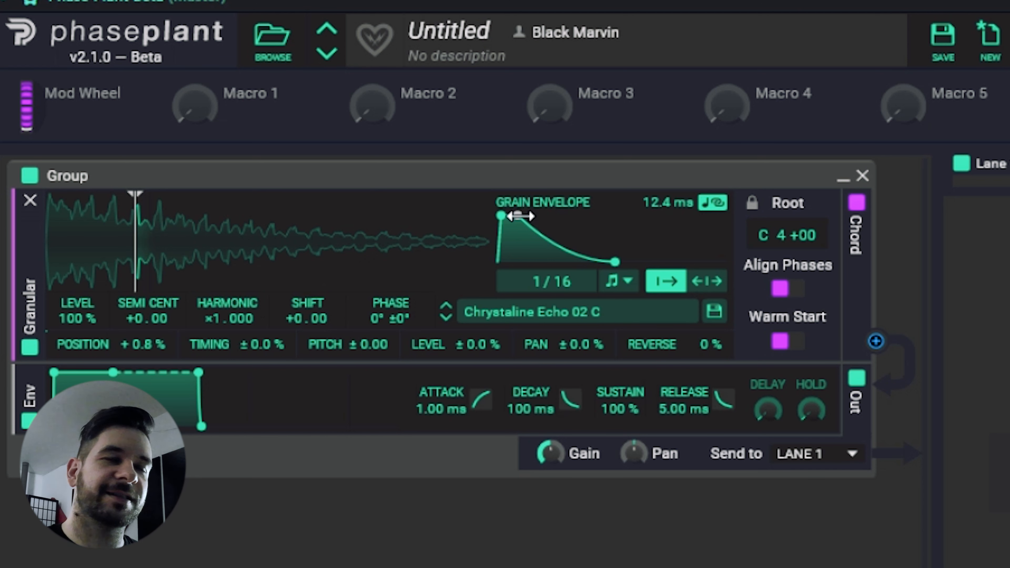
drag(520, 216, 577, 214)
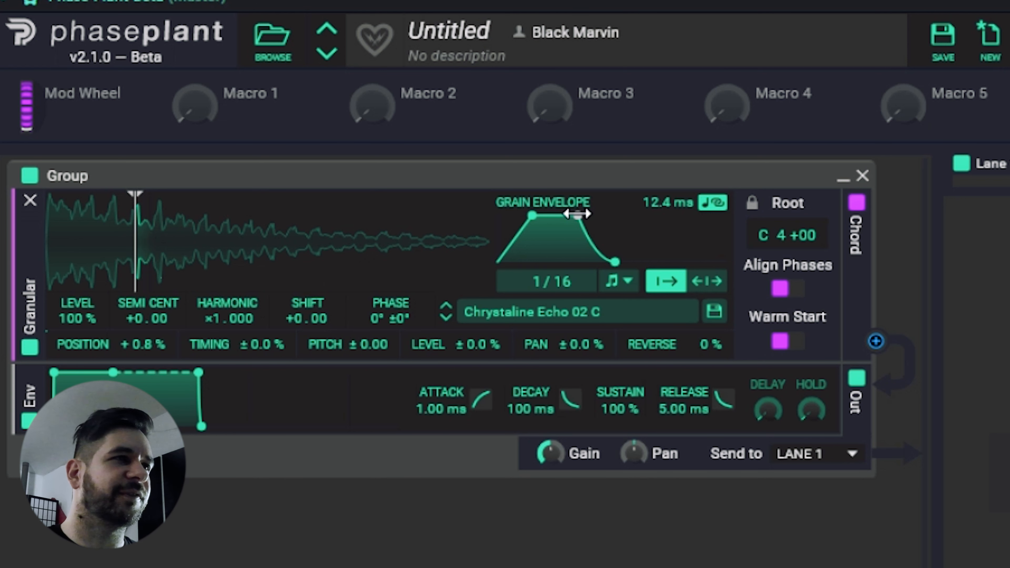
drag(532, 215, 497, 216)
drag(577, 215, 525, 215)
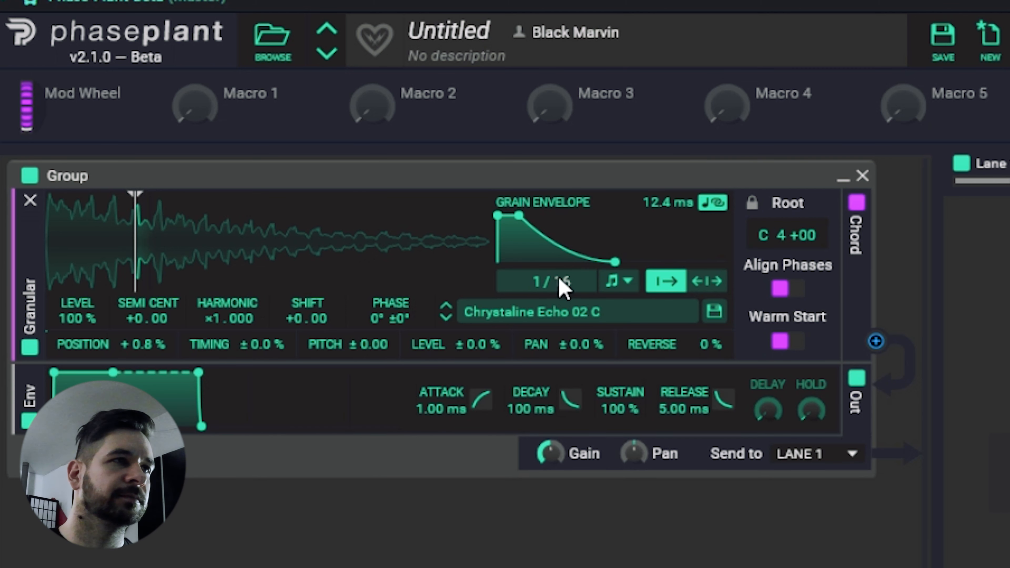
Lengthen the grain envelope to 1.05 s and give it a long, gradual attack.
drag(669, 206, 669, 161)
drag(649, 261, 685, 262)
drag(497, 214, 622, 216)
drag(701, 262, 688, 262)
Set the position randomization to 0 % and place the playback start about a third into the waveform.
drag(133, 346, 133, 355)
drag(135, 248, 75, 258)
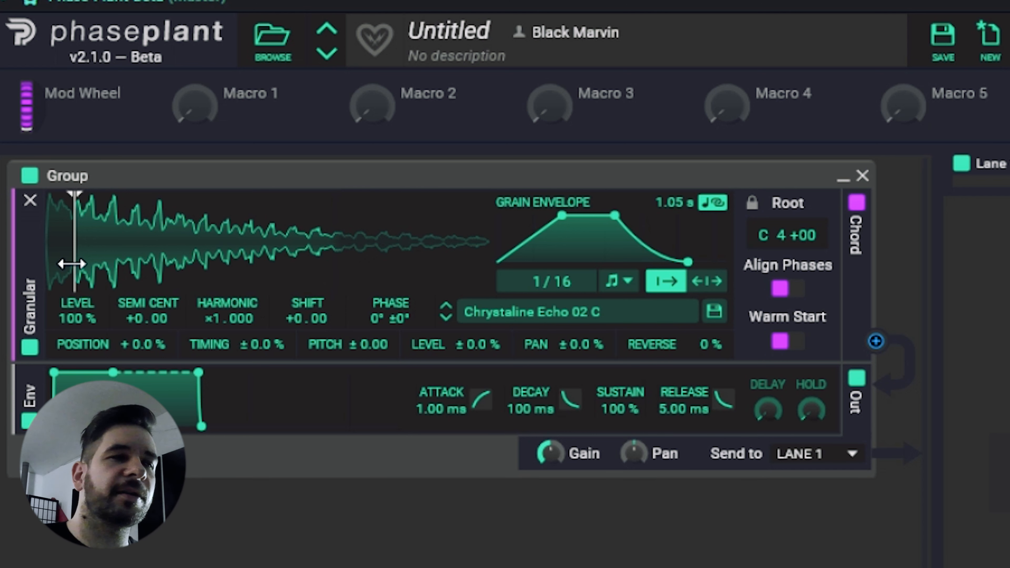
drag(72, 264, 183, 264)
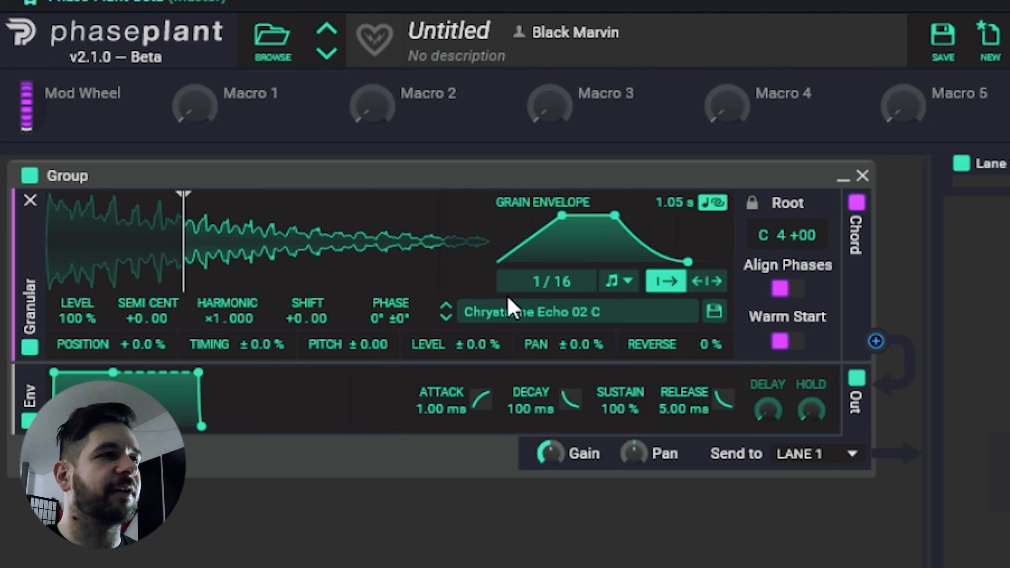
Load the sample Vocal Sustained Aaah B from the Vocal Sustained Sources folder into the Granular generator.
click(578, 318)
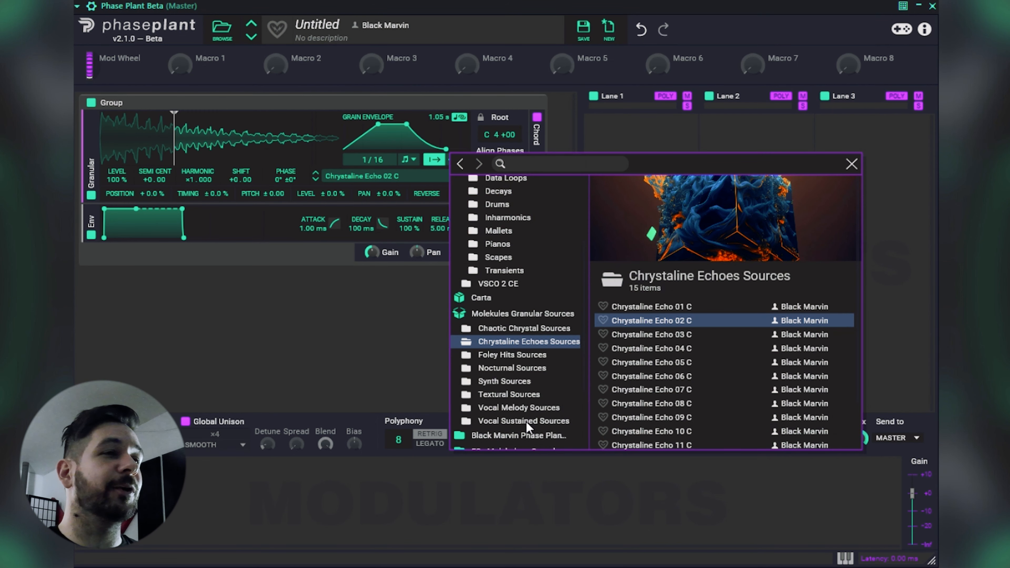
click(524, 421)
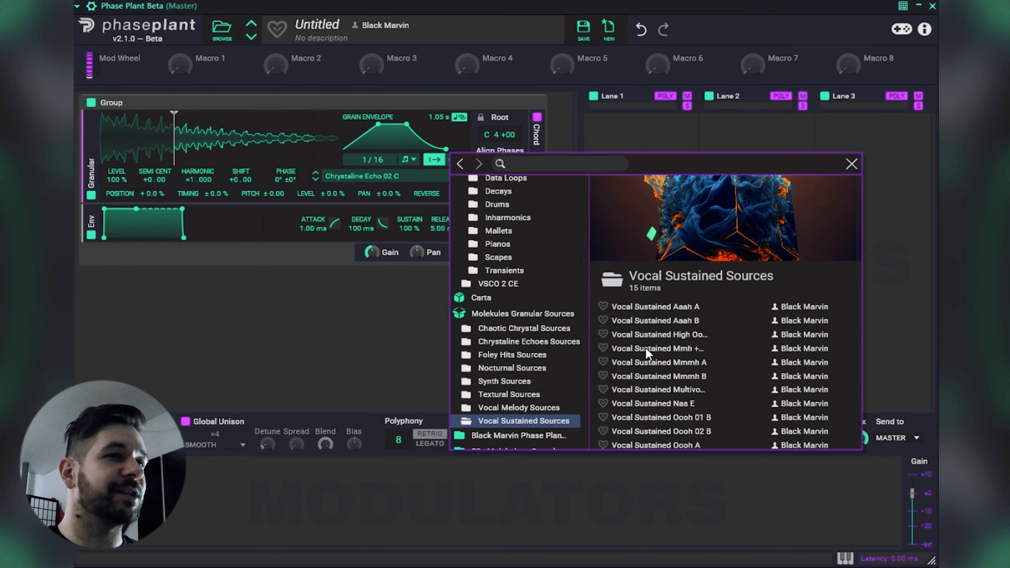
click(667, 321)
click(852, 163)
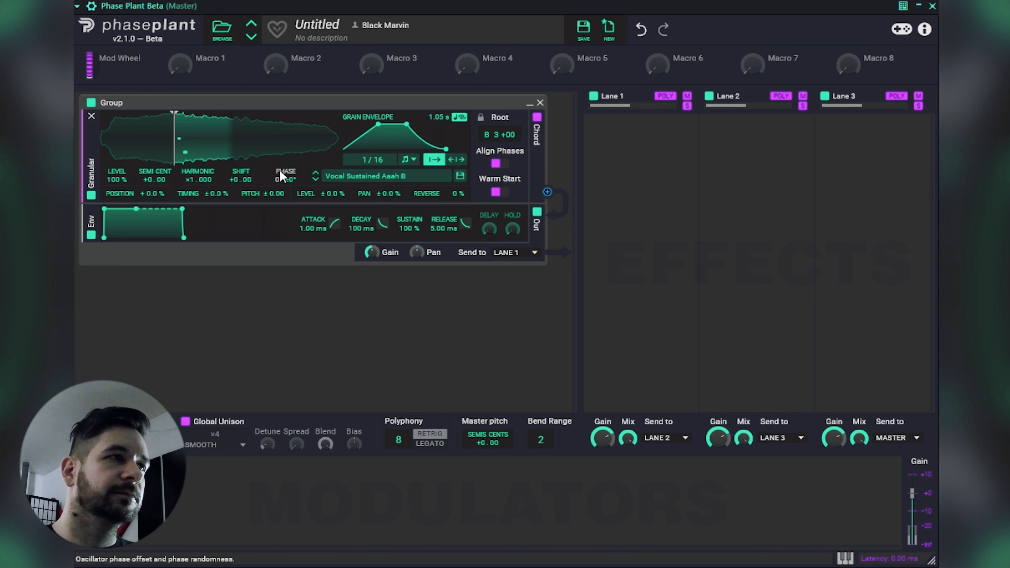
Set the timing randomization to 41 % and shorten the grain envelope to 38.4 ms.
drag(219, 196, 218, 135)
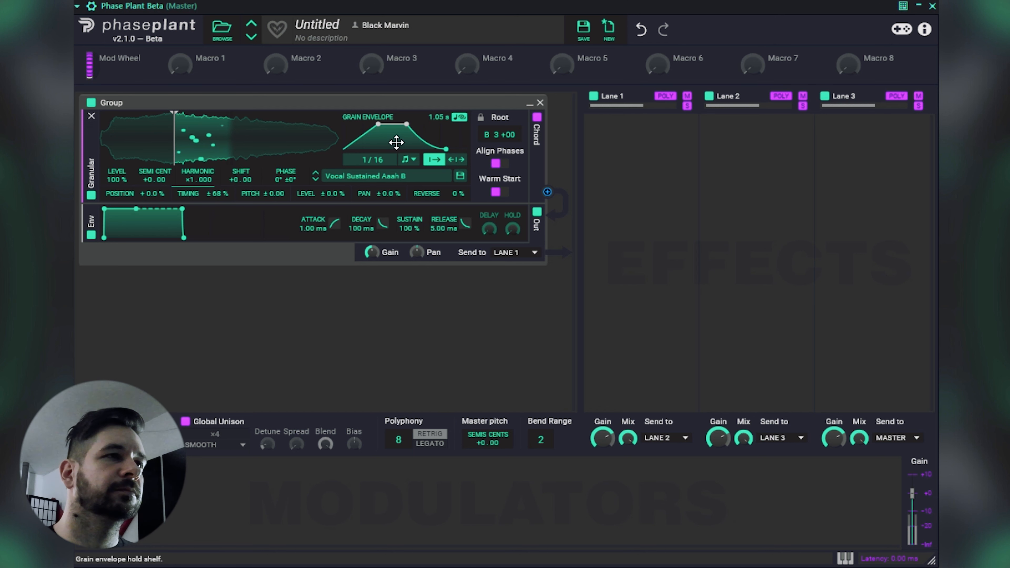
drag(438, 118, 439, 165)
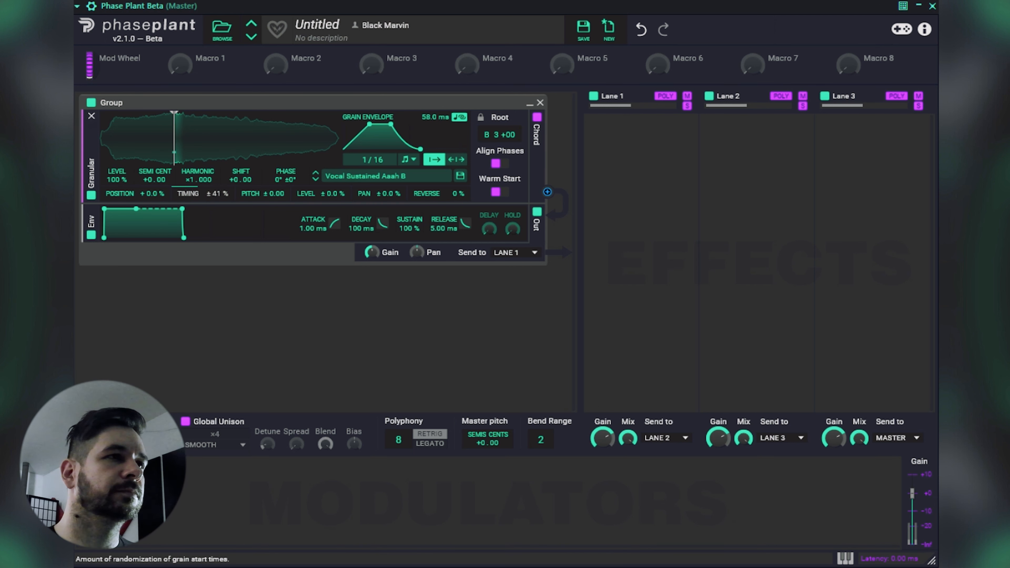
drag(426, 125, 424, 126)
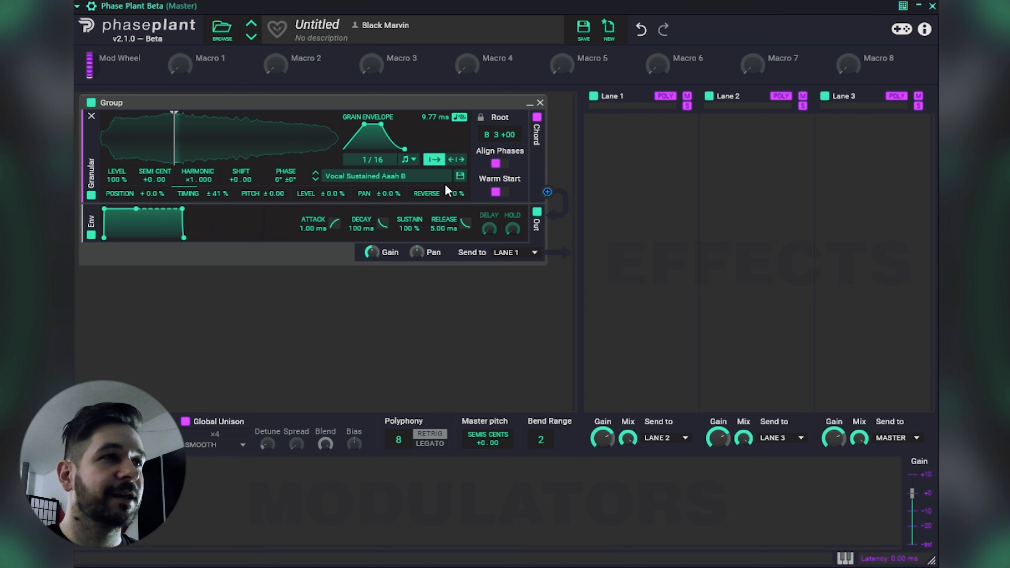
drag(437, 115, 437, 120)
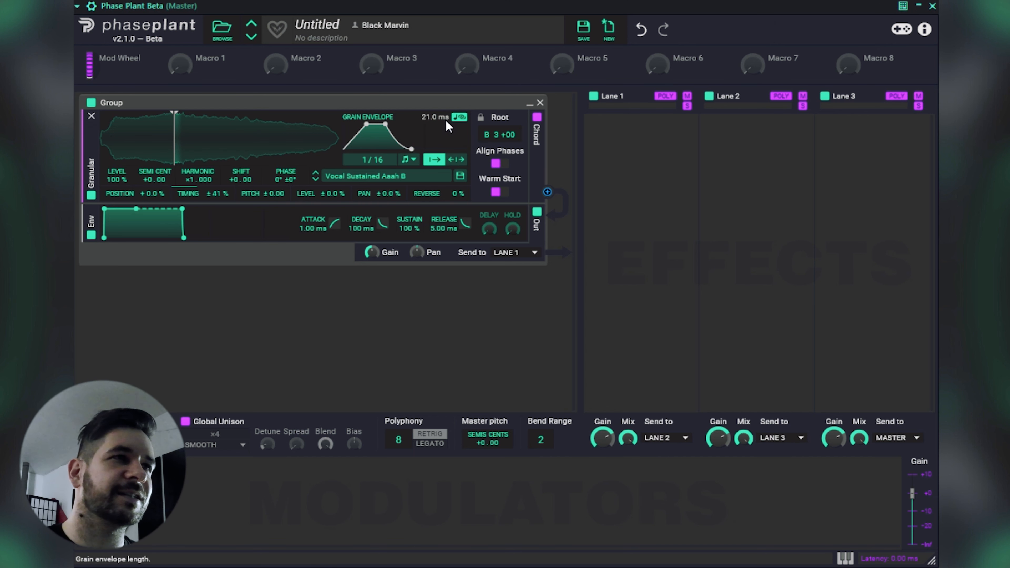
drag(435, 117, 429, 117)
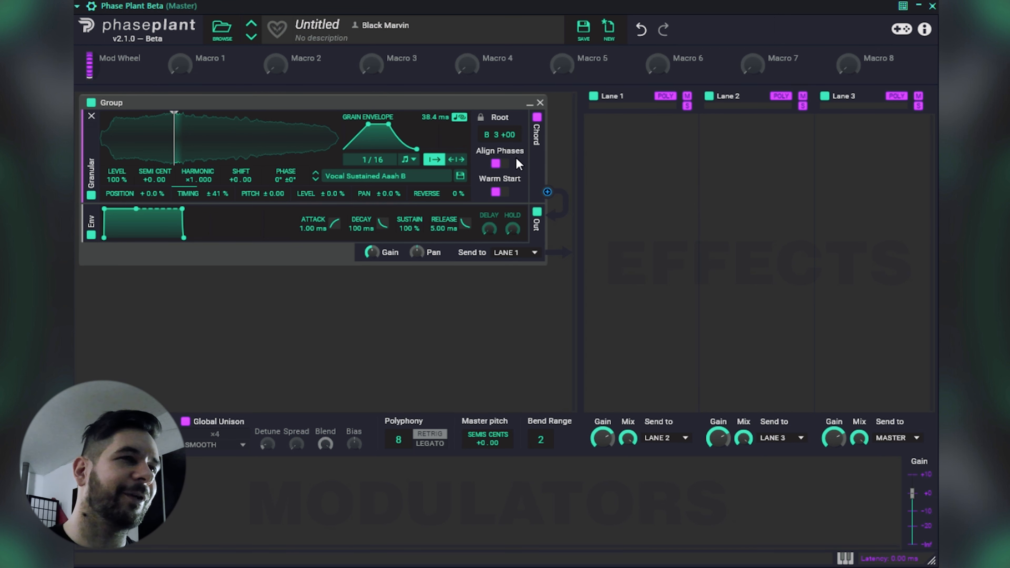
Enable granular chords on the Granular generator.
click(537, 118)
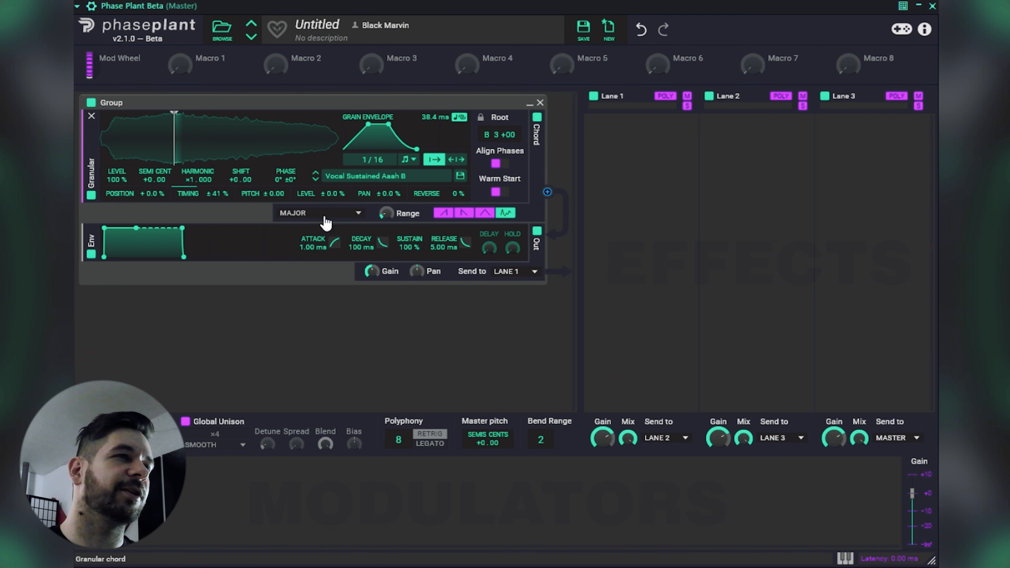
Add a Sampler generator with unison enabled, look through its unison modes, and remove its group.
click(243, 339)
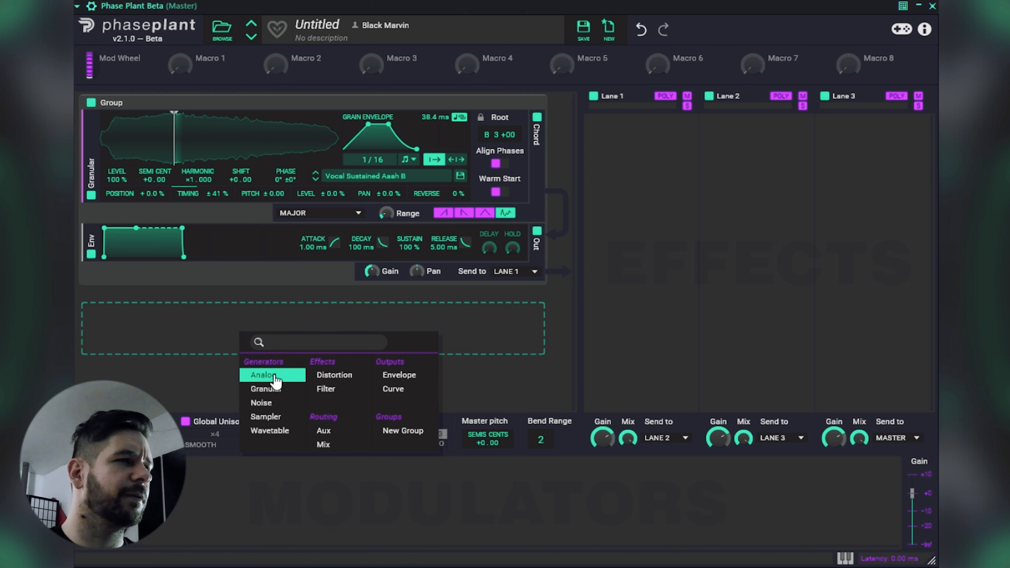
click(285, 418)
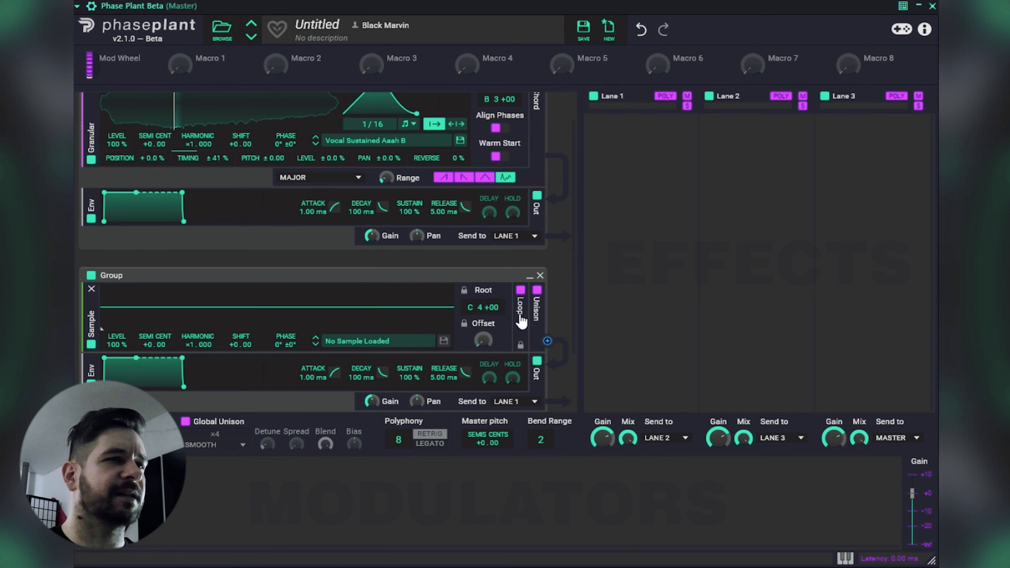
click(537, 289)
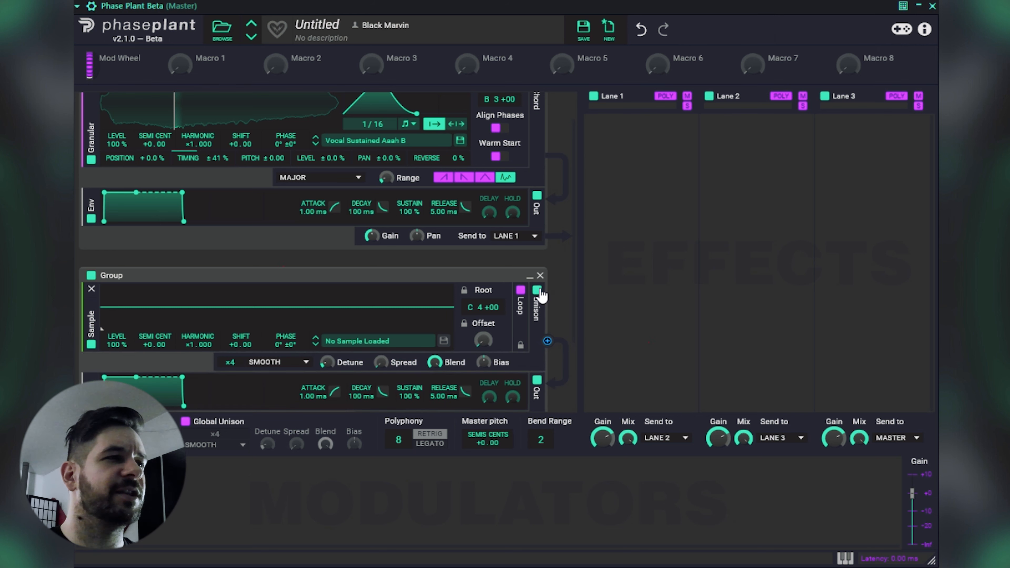
click(288, 363)
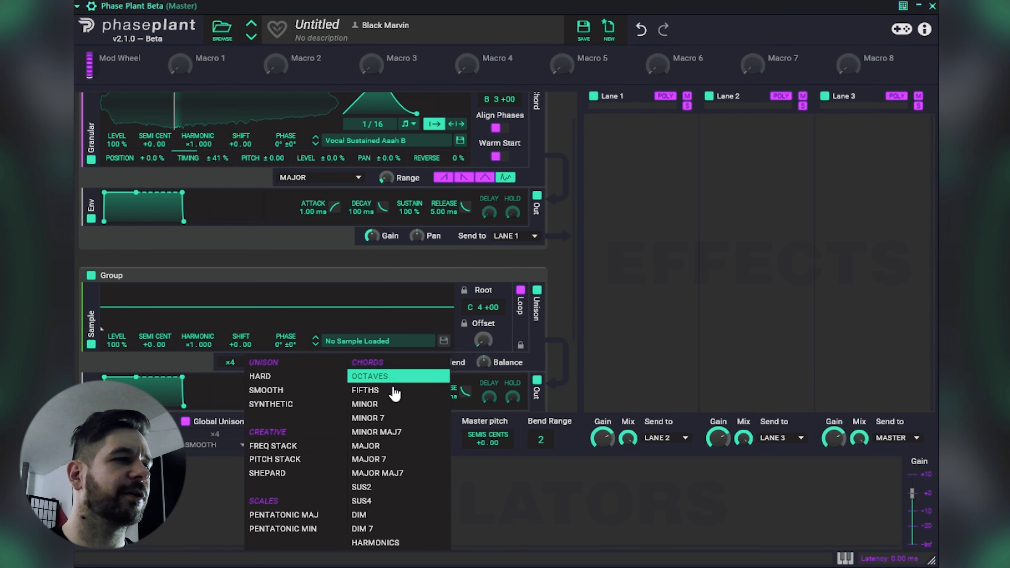
click(542, 277)
click(540, 275)
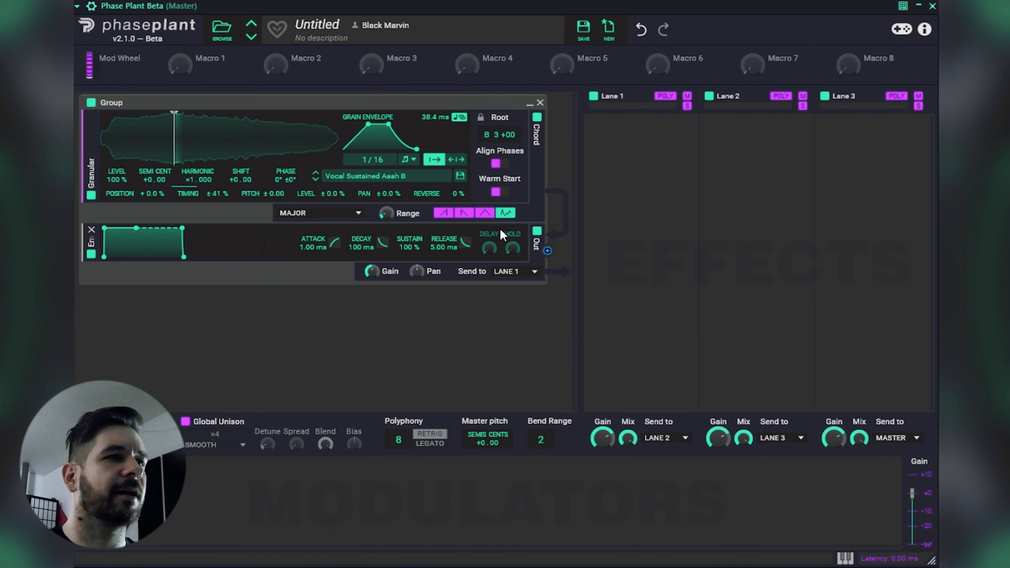
Set the granular chord's pattern to ascending and its chord type to Octaves.
click(443, 218)
click(463, 217)
click(445, 216)
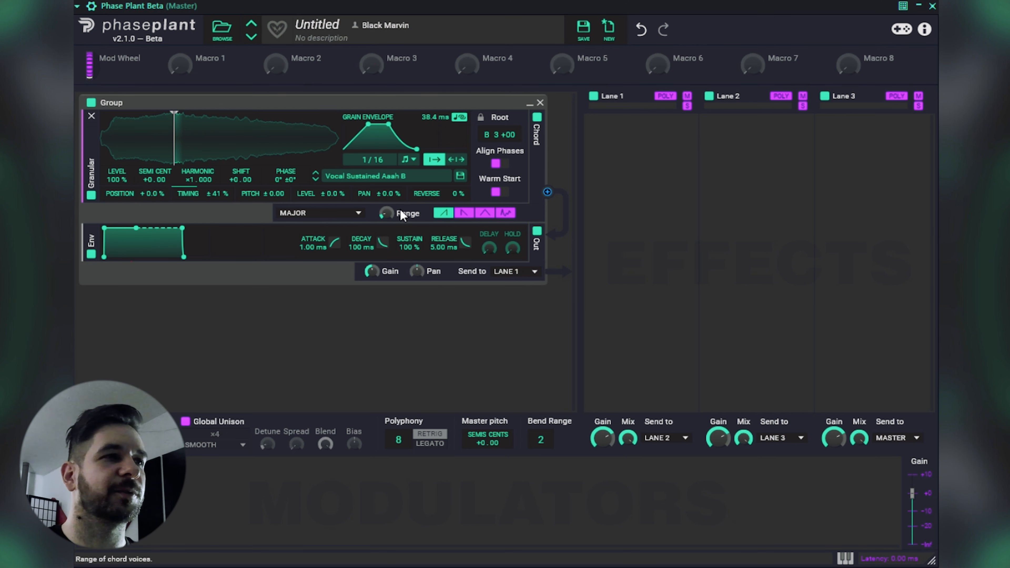
click(329, 219)
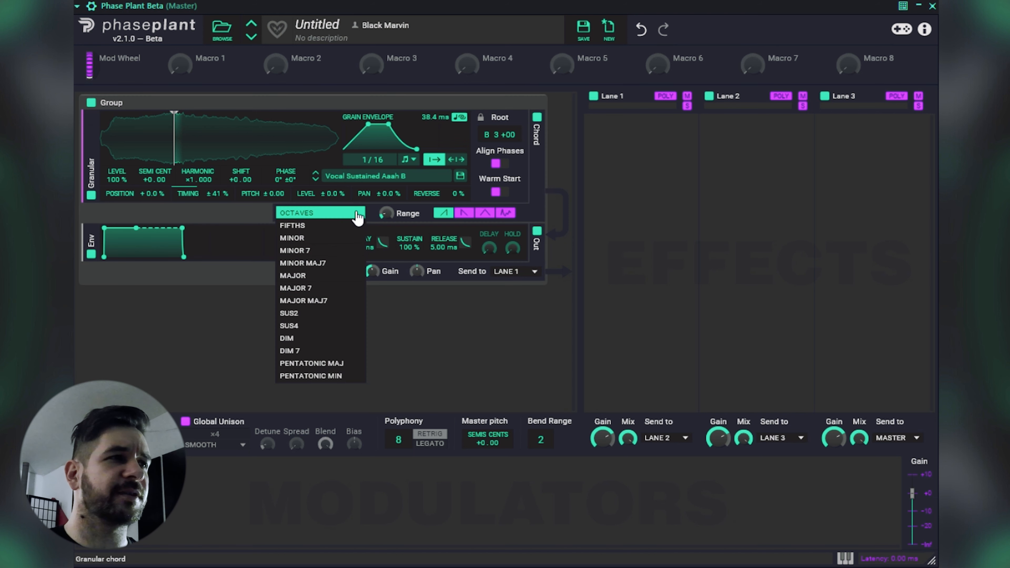
click(342, 218)
click(342, 219)
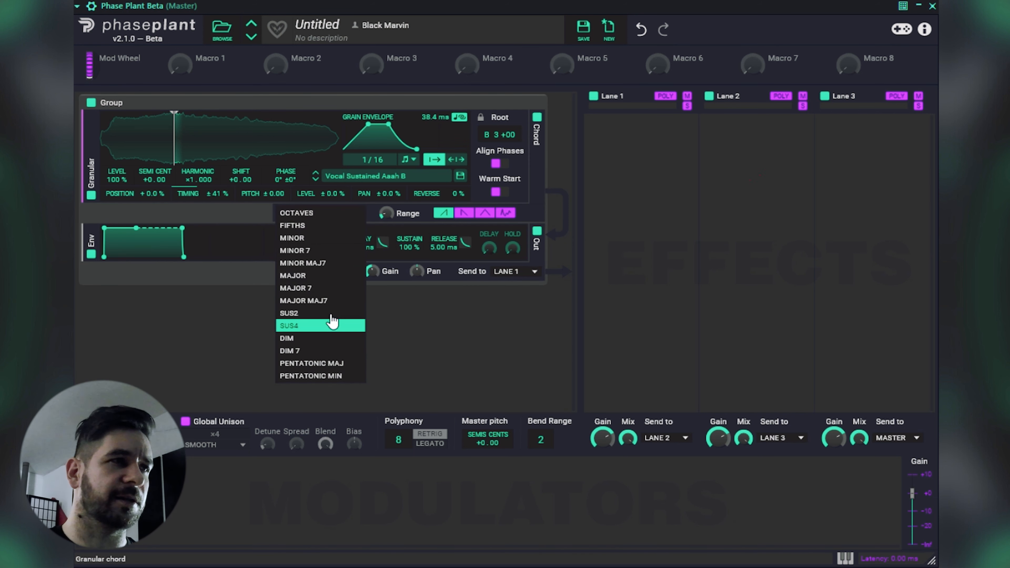
click(316, 215)
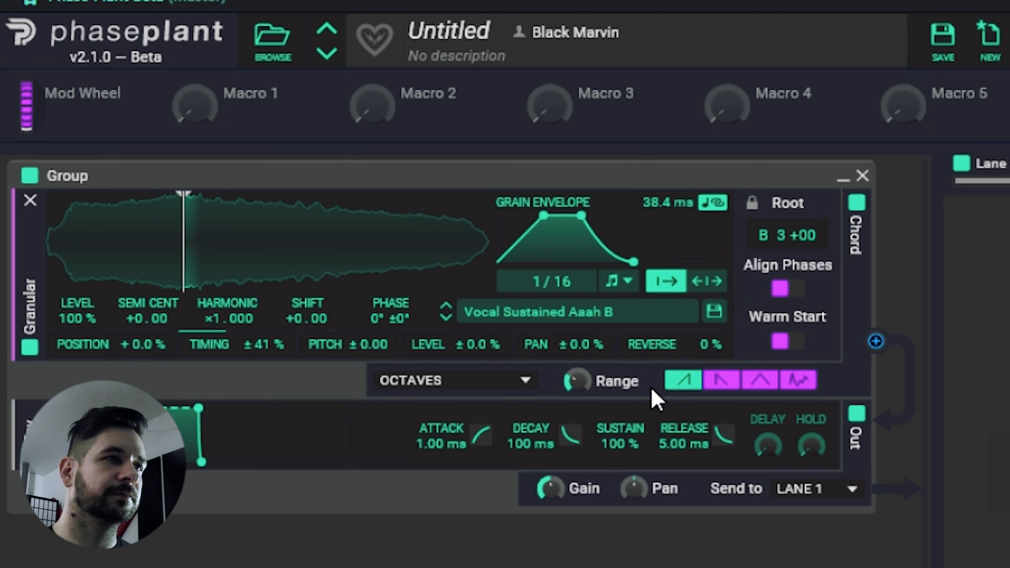
Lower the range of the granular chord voices.
mouse_move(575, 380)
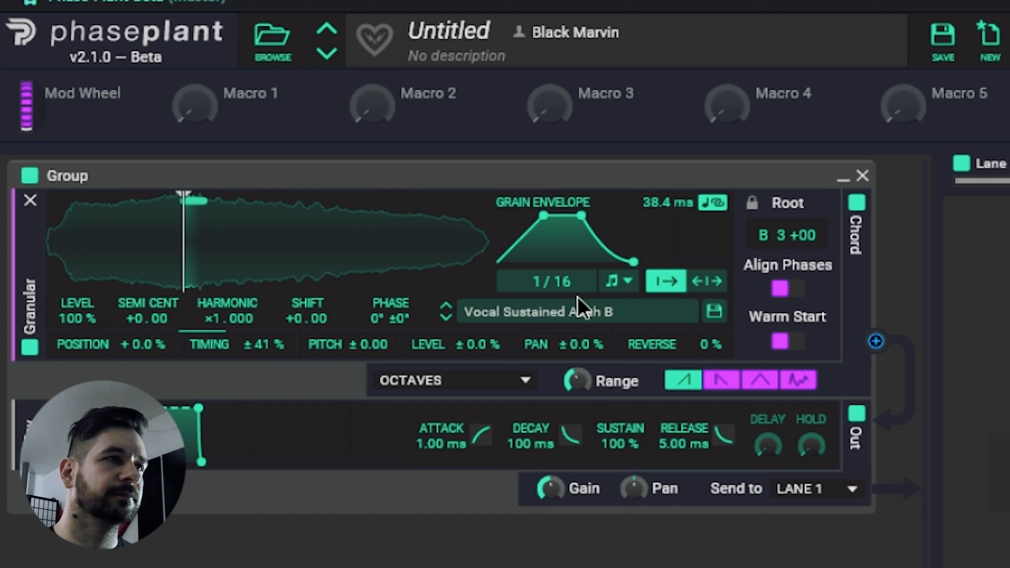
mouse_move(579, 383)
mouse_down()
mouse_move(578, 324)
mouse_move(579, 420)
mouse_move(569, 398)
mouse_up()
right_click(573, 384)
click(572, 384)
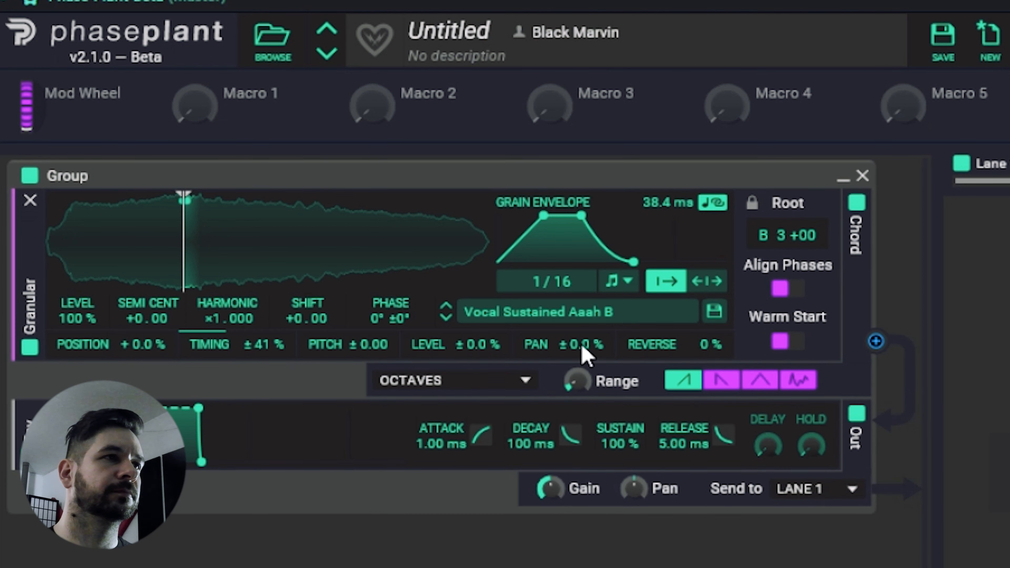
Set the synced grain rate to 1/32 and lower the timing randomization to 5.8 %.
drag(549, 281, 548, 291)
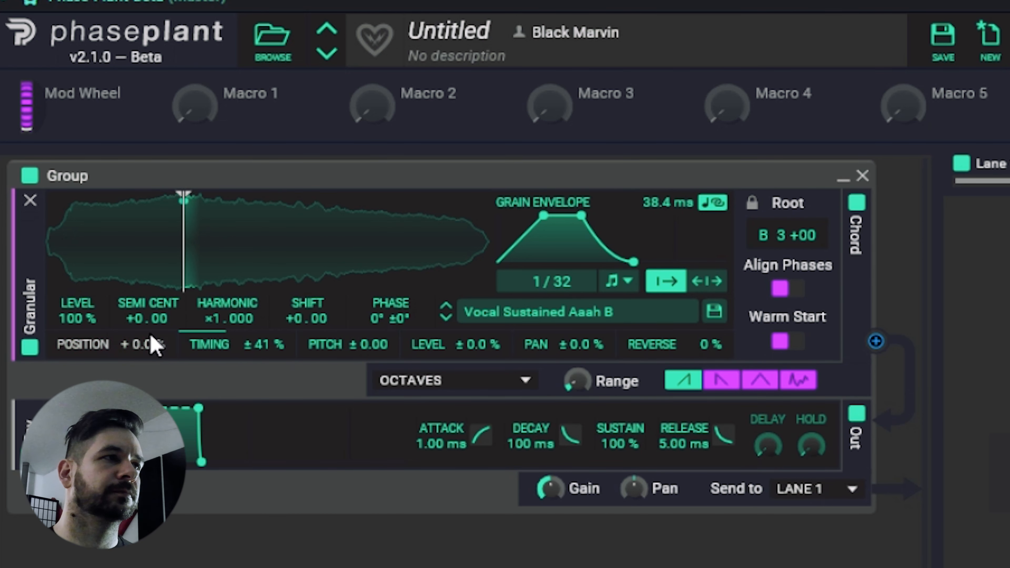
drag(263, 345, 263, 368)
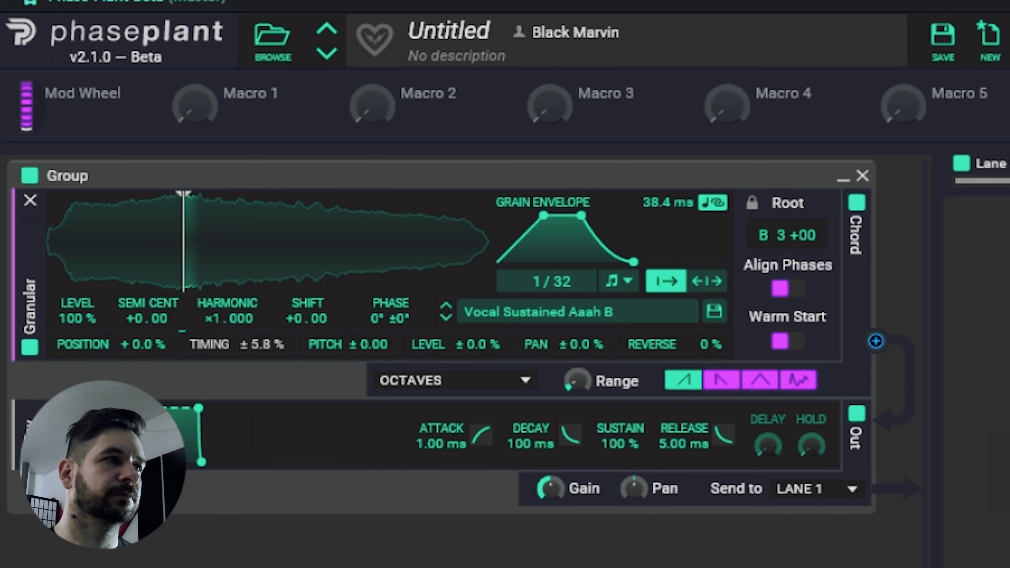
Move the grain start position further into the sample and strum the granular chord downward over a range of 2.49 octaves.
drag(183, 267, 223, 266)
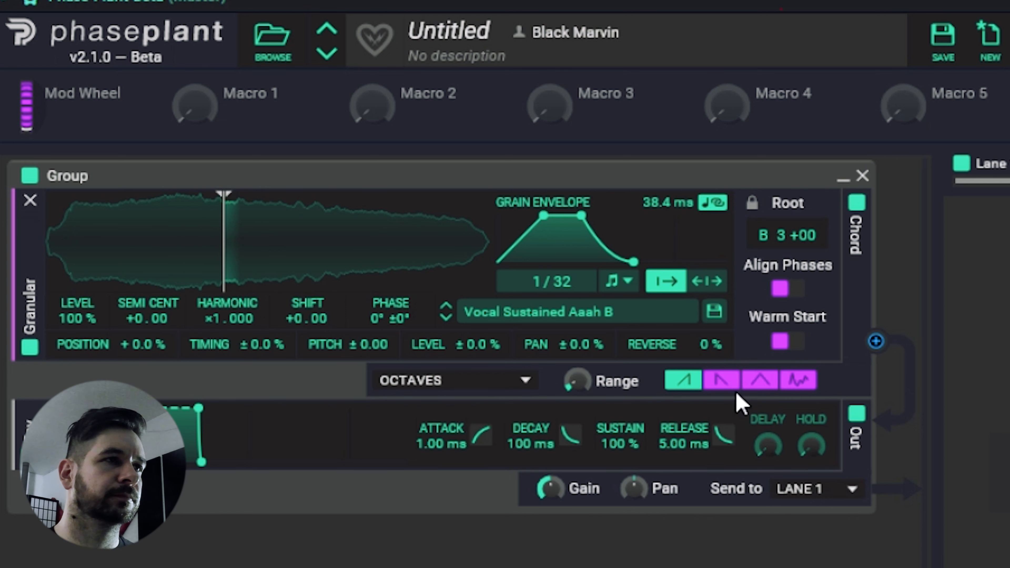
click(721, 380)
mouse_move(576, 382)
mouse_down()
mouse_move(577, 363)
mouse_move(577, 382)
mouse_up()
right_click(579, 388)
click(575, 375)
Try up-and-down and random strumming on the granular chord, raising the range to 4.05 octaves before lowering it.
click(760, 381)
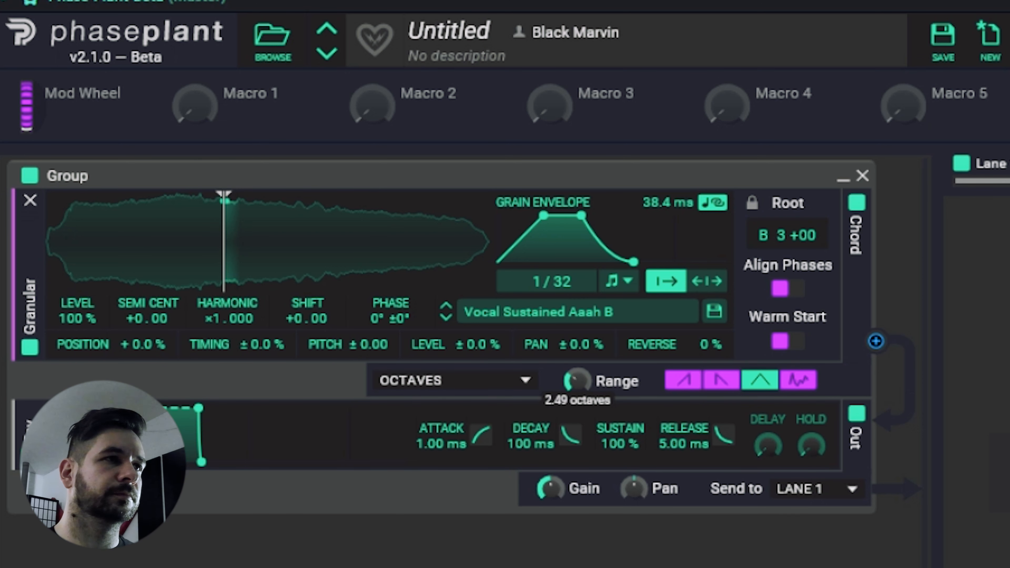
click(791, 381)
drag(580, 380, 580, 373)
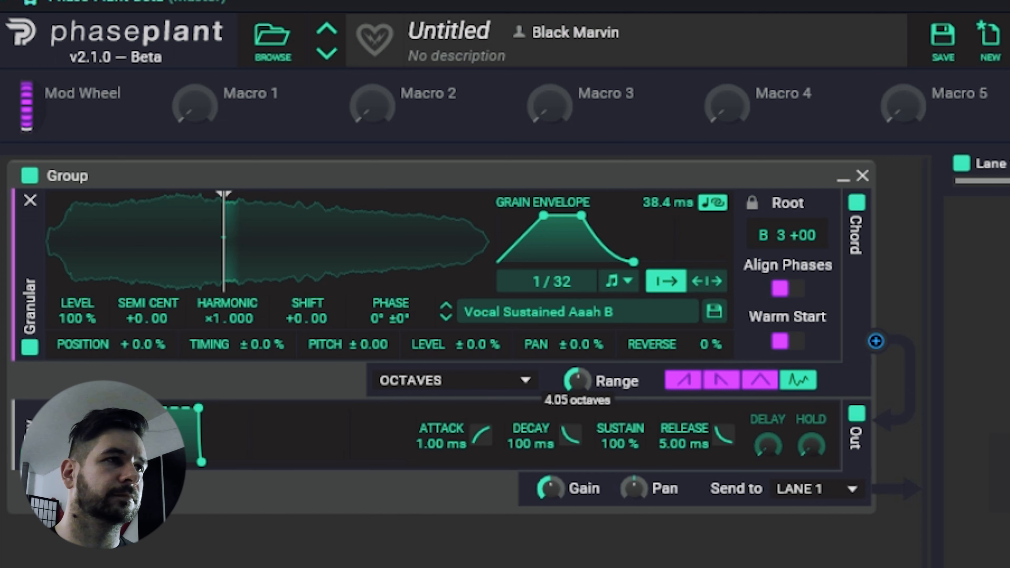
drag(577, 380, 577, 377)
Set the granular chord type to Minor 7 and its range to 3.69 octaves.
click(481, 386)
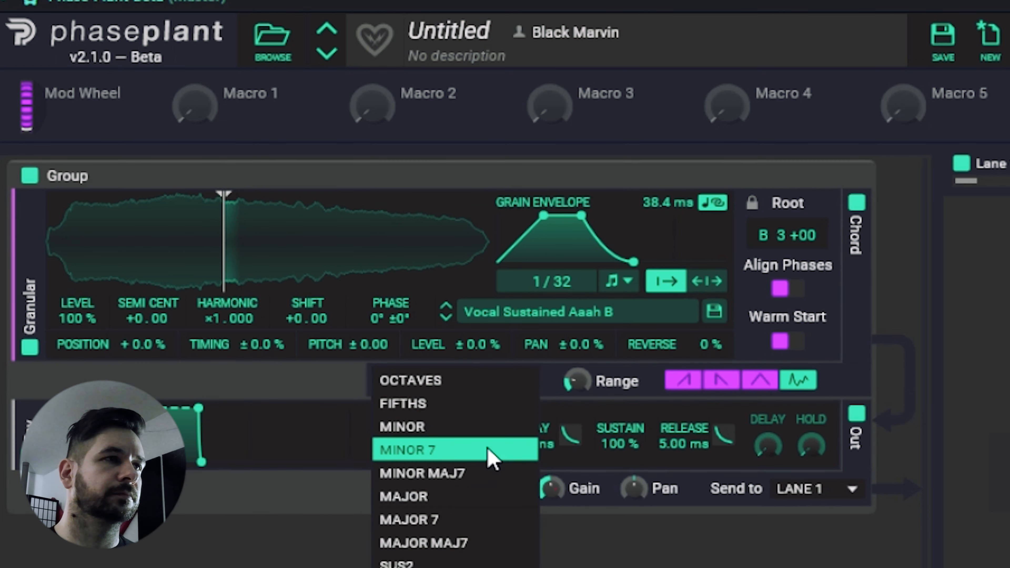
click(488, 452)
drag(572, 394, 572, 378)
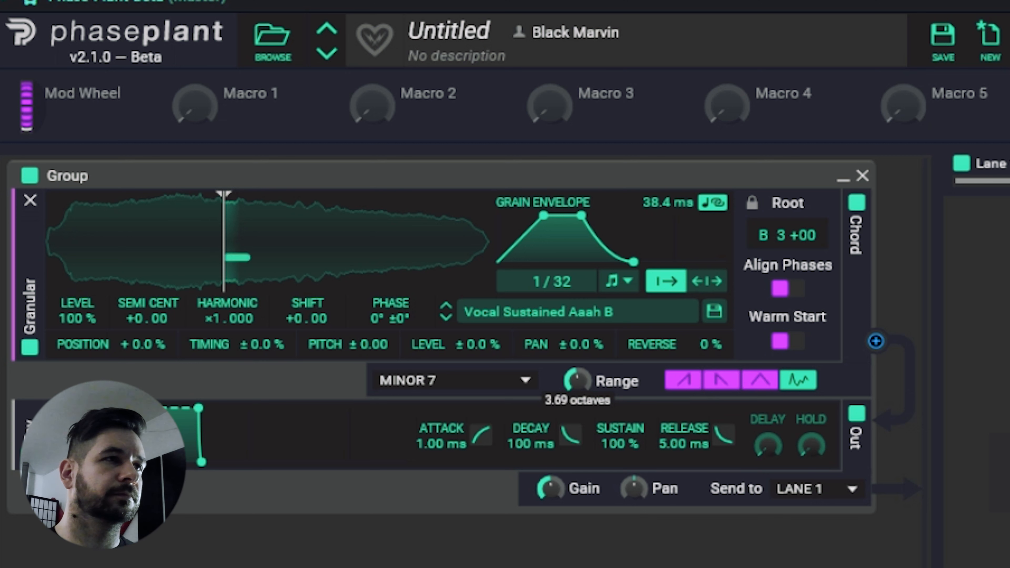
Switch the granular chord to downward strumming and narrow its range to 1.19 octaves.
click(711, 381)
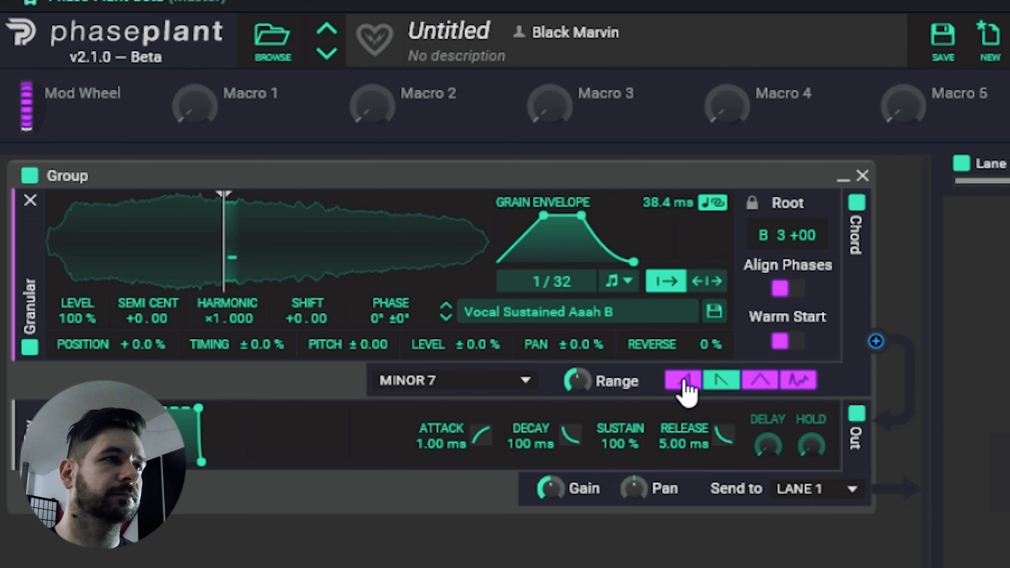
mouse_move(576, 382)
mouse_down()
mouse_move(576, 357)
mouse_move(569, 386)
mouse_up()
right_click(567, 381)
click(568, 377)
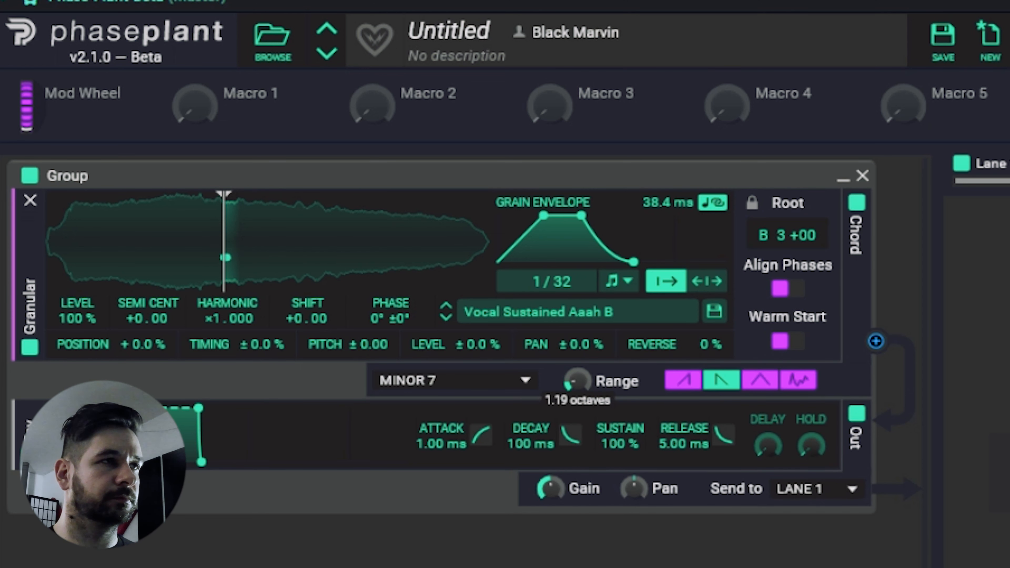
Set the granular chord type to Sus2 and widen the chord's range.
click(492, 380)
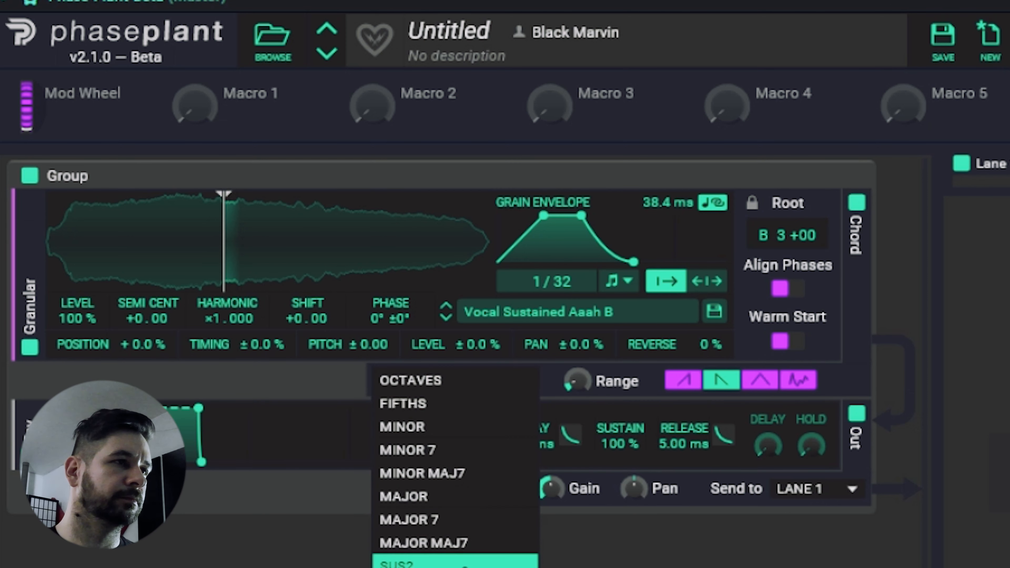
click(464, 564)
drag(576, 381, 577, 370)
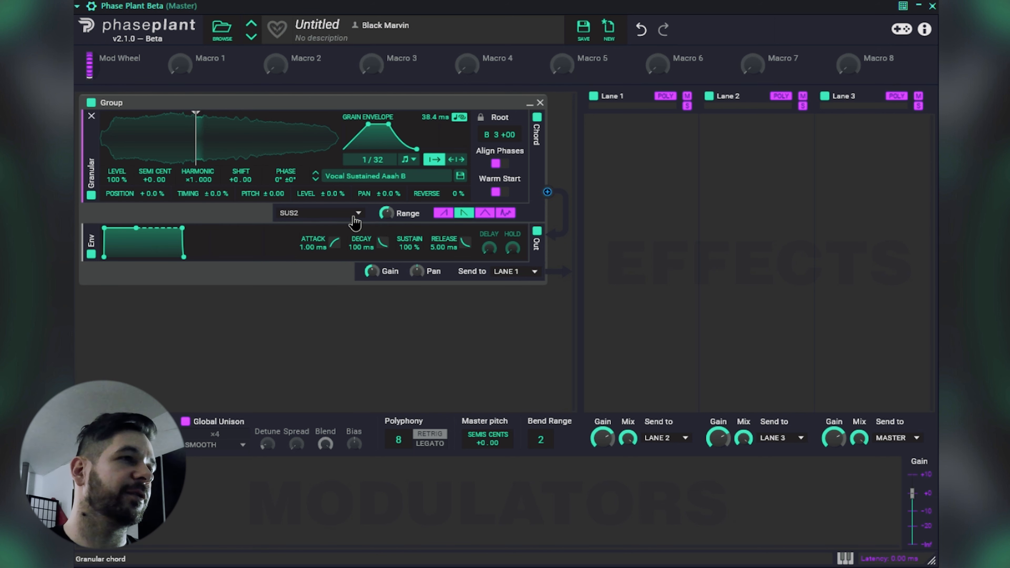
Set the granular chord type to Octaves and switch its pattern to up-and-down, ending on random strumming.
click(314, 214)
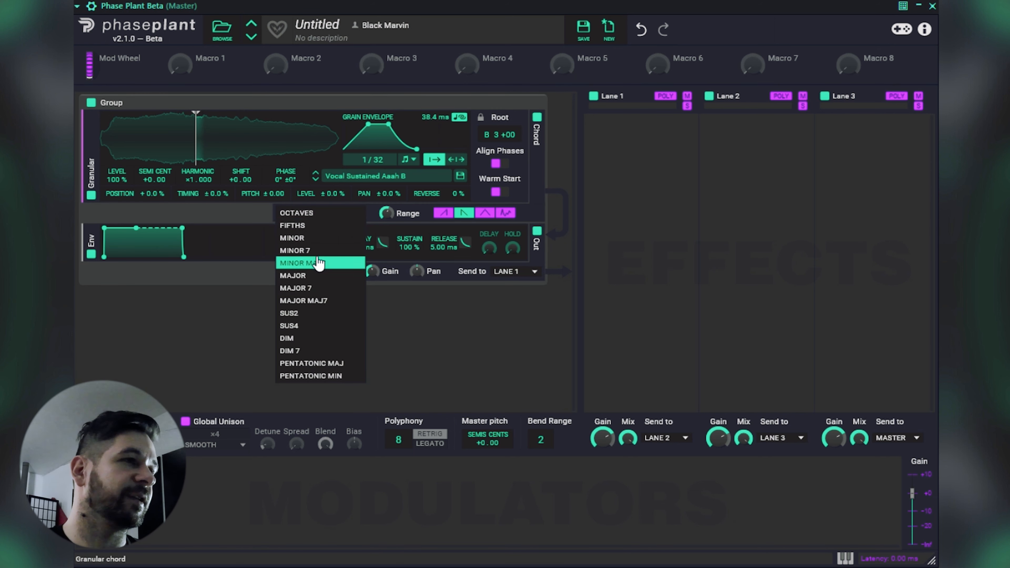
click(312, 216)
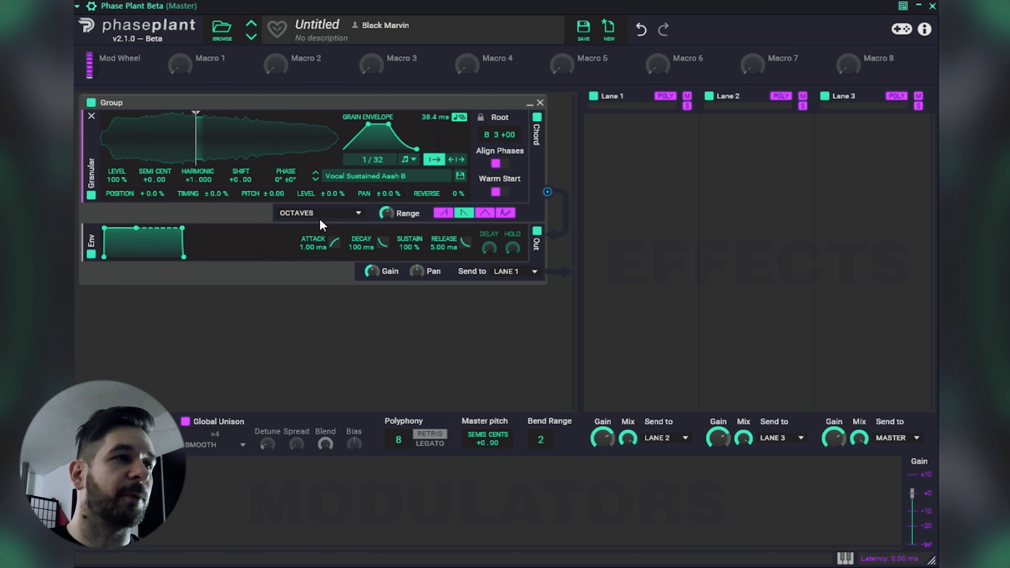
mouse_move(385, 214)
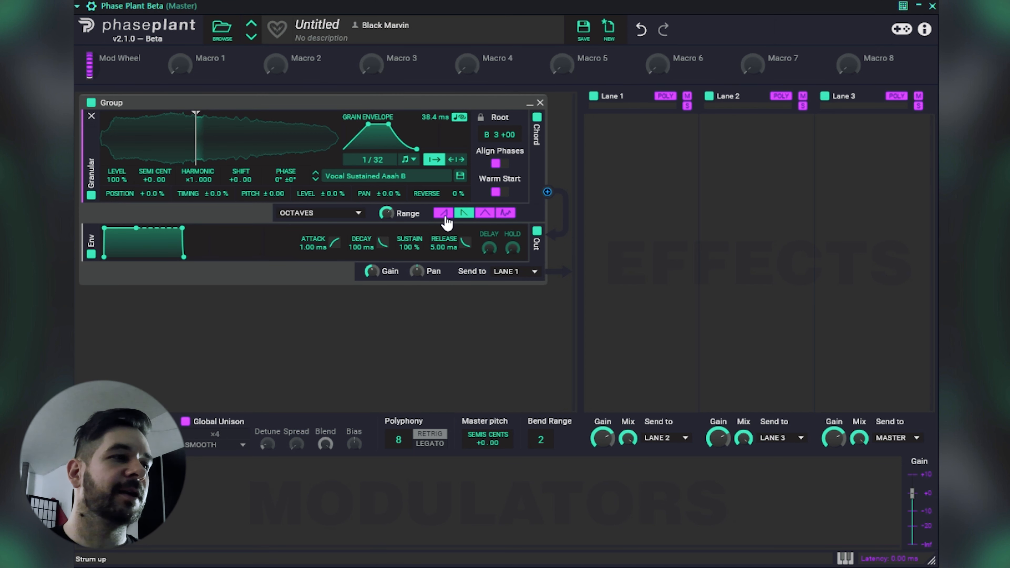
click(495, 215)
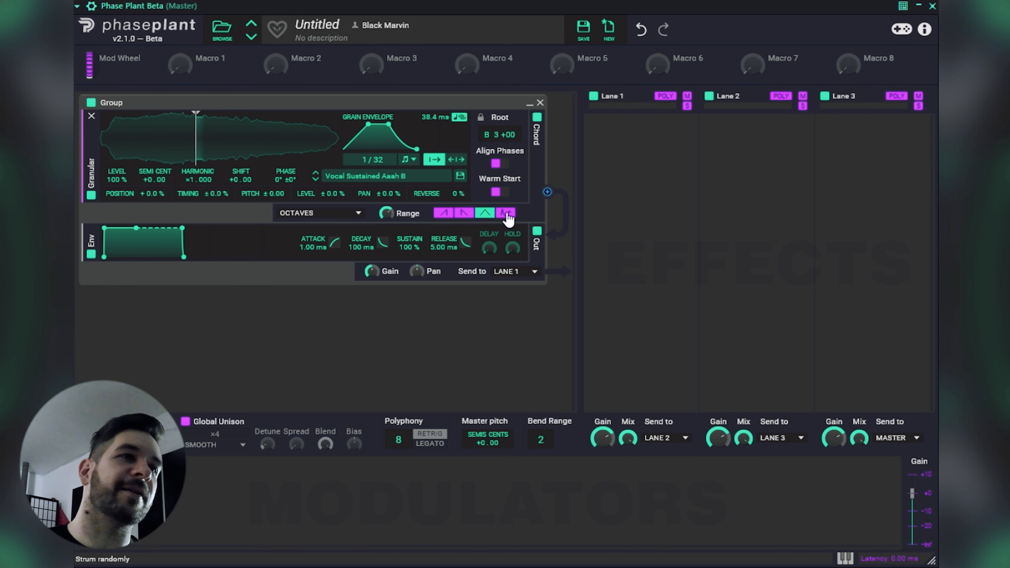
click(509, 215)
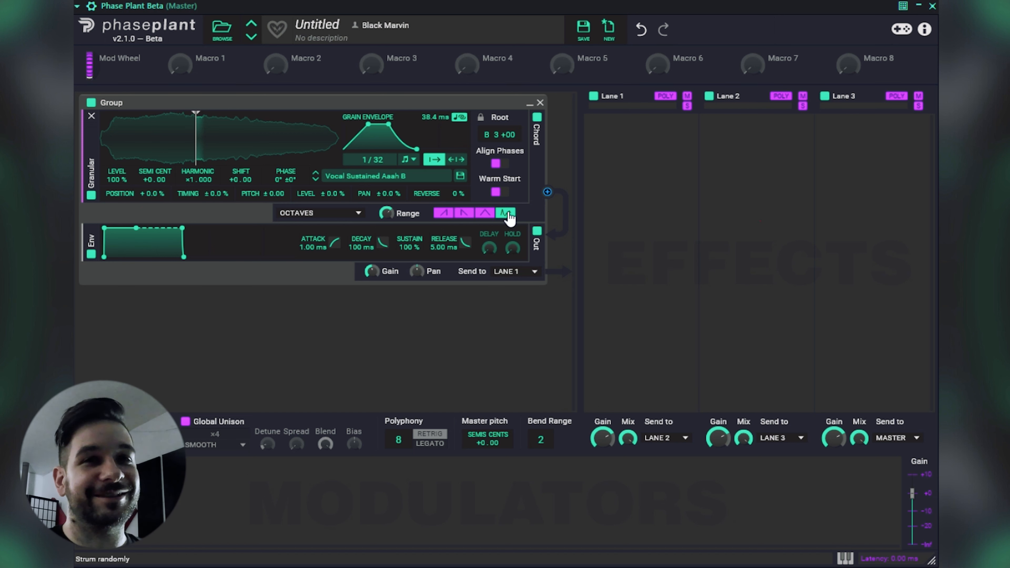